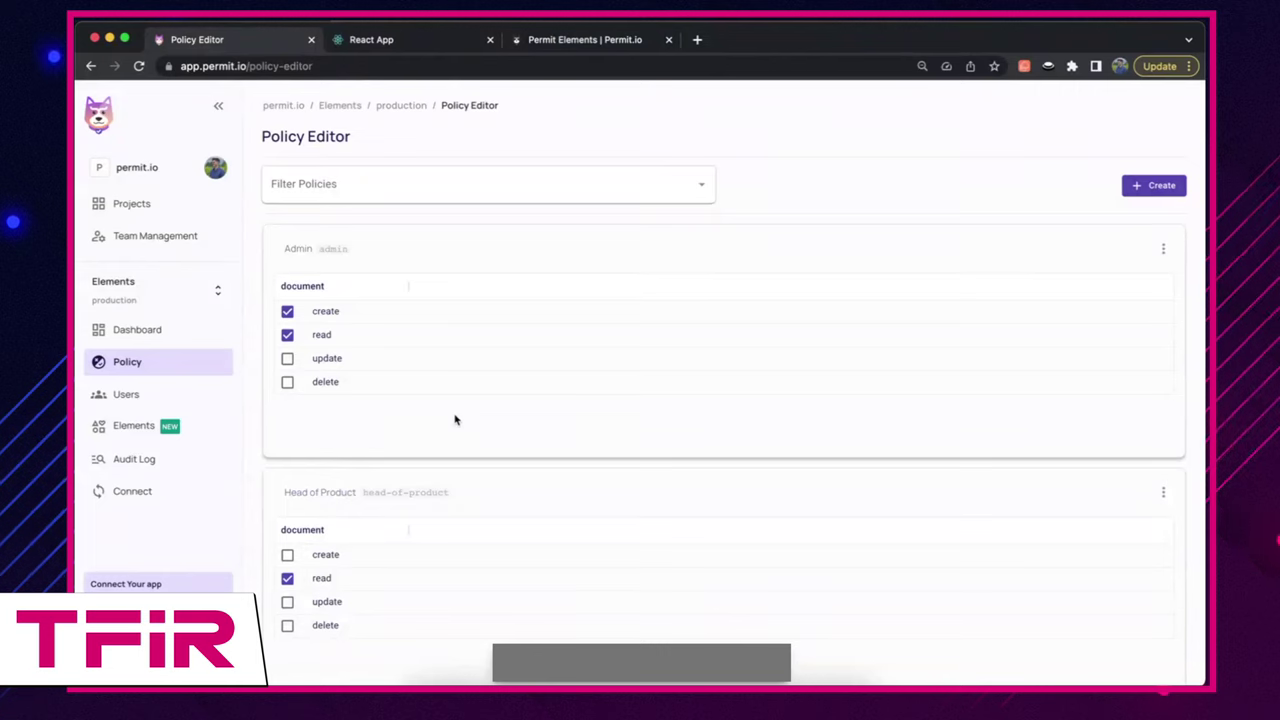
Step: Go to Elements and start a new element from the User Management Create Element card
click(157, 428)
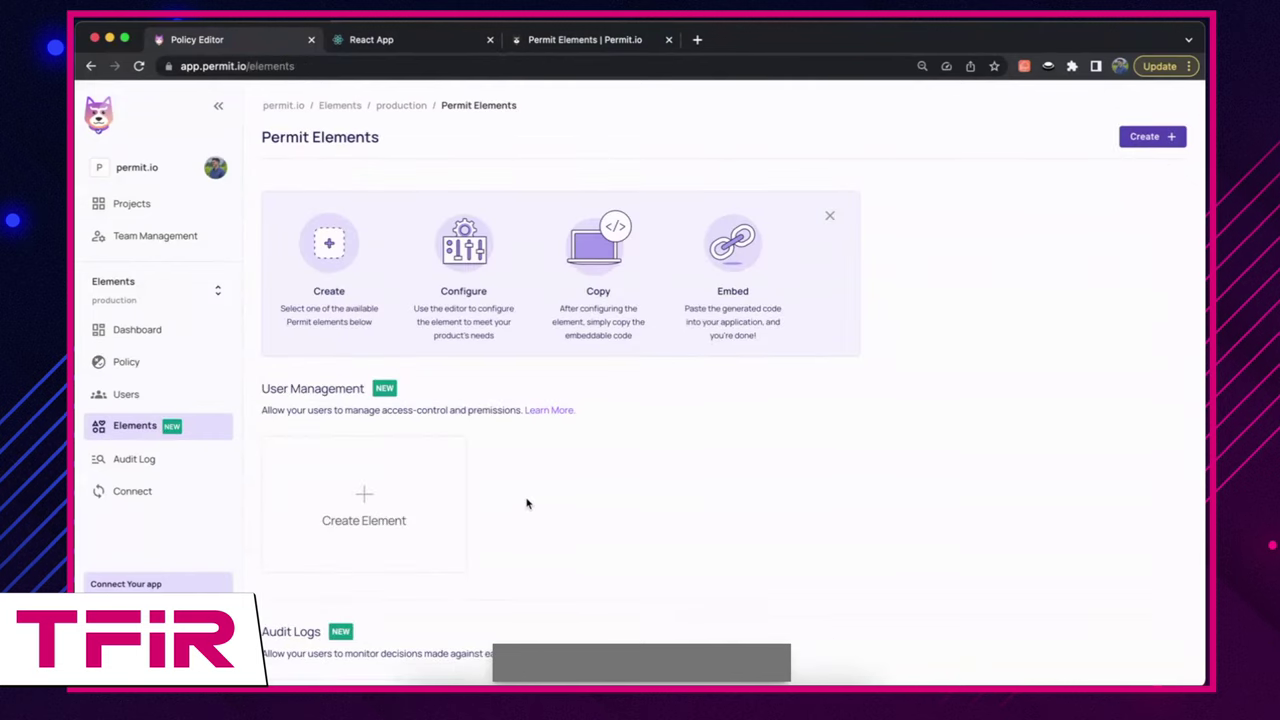
scroll(528, 500, down, 1)
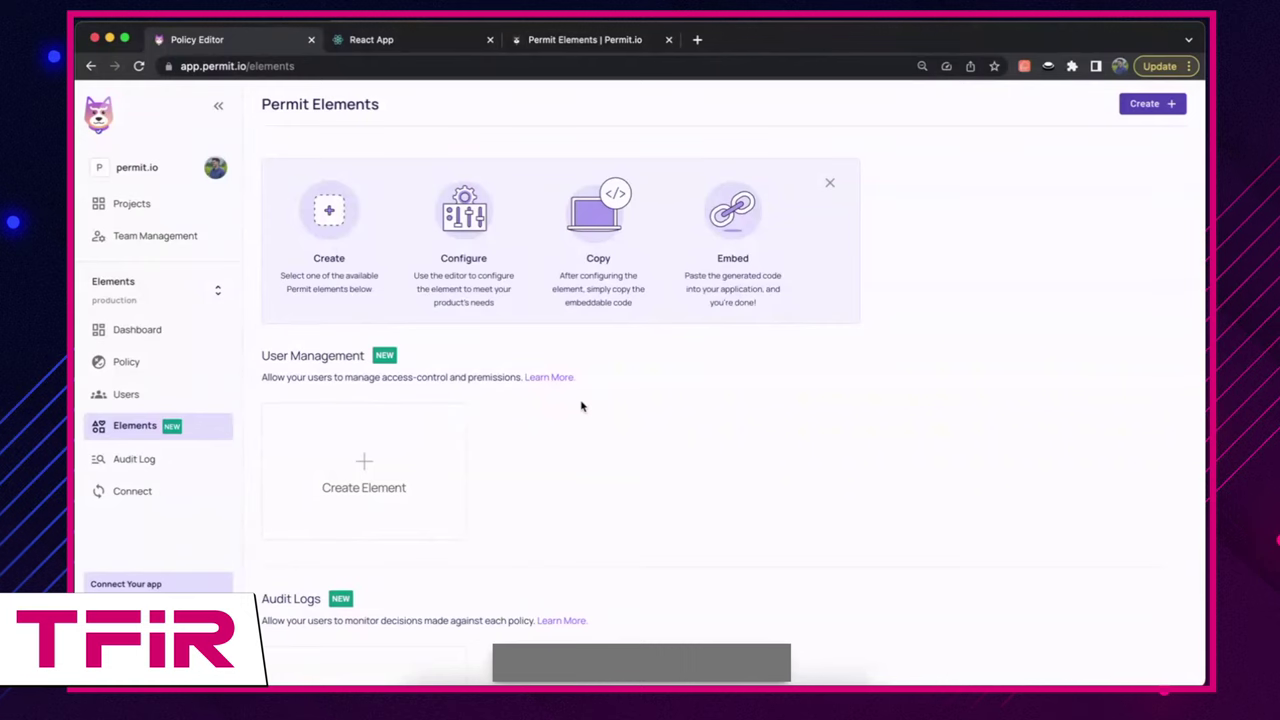
click(417, 477)
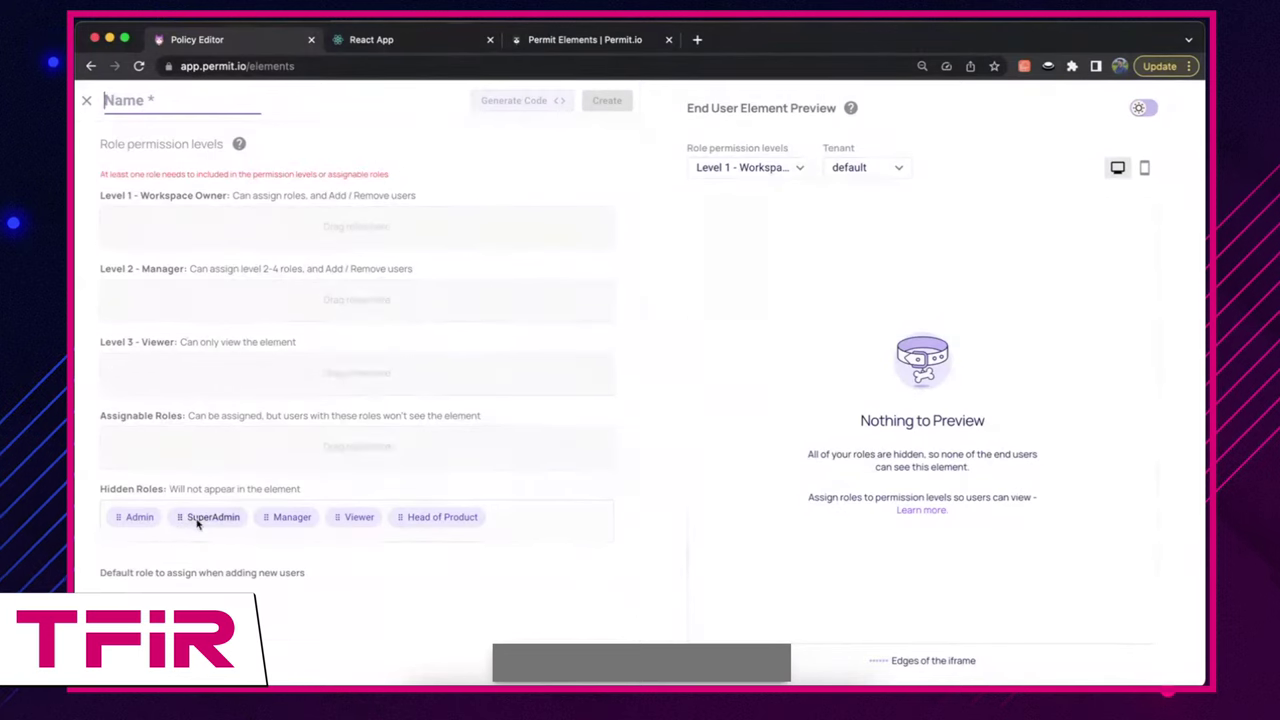
Step: Move the SuperAdmin role from Hidden Roles into Level 1 - Workspace Owner
drag(198, 524, 206, 244)
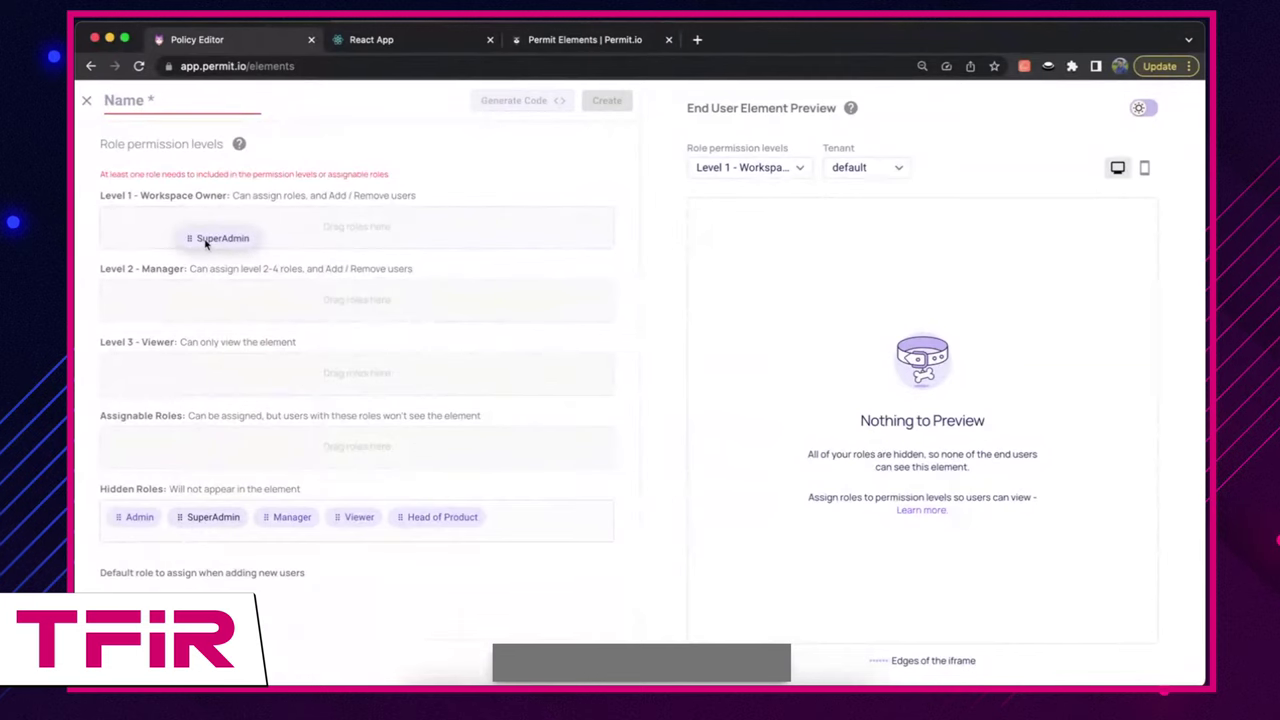
drag(206, 244, 204, 246)
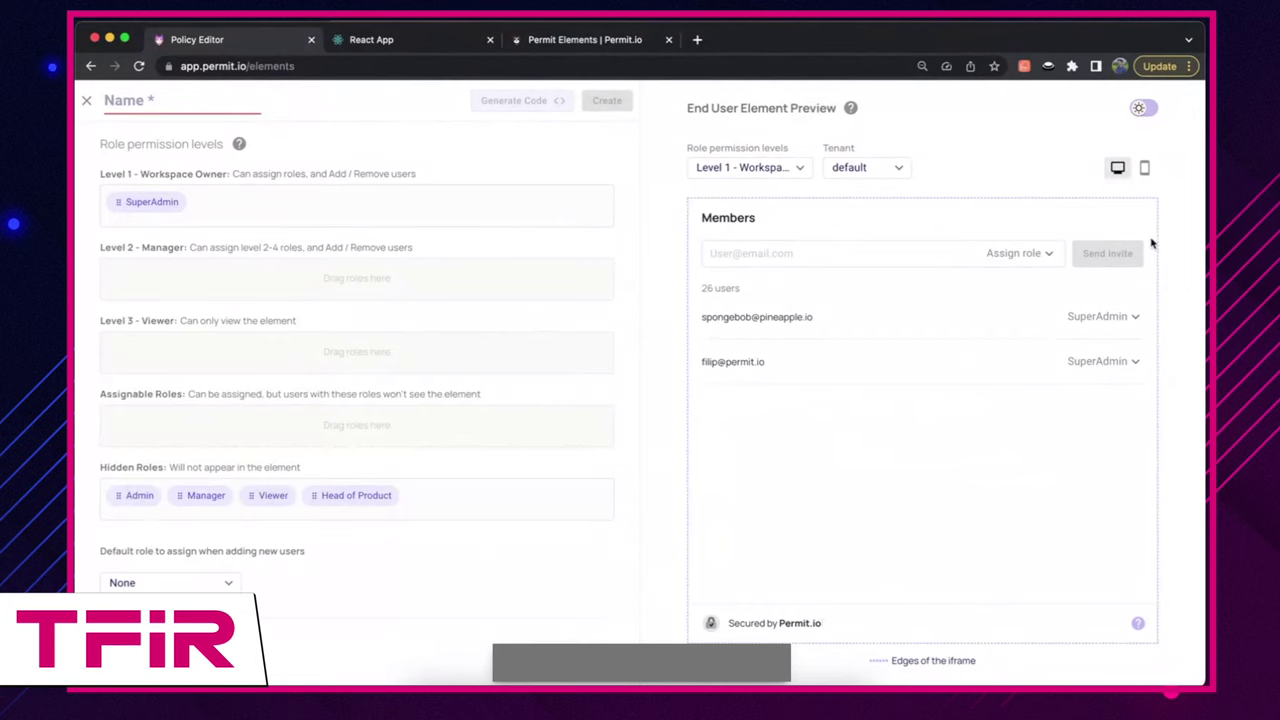
Step: Fill the preview invite form with a test member's e-mail and the SuperAdmin role
click(808, 253)
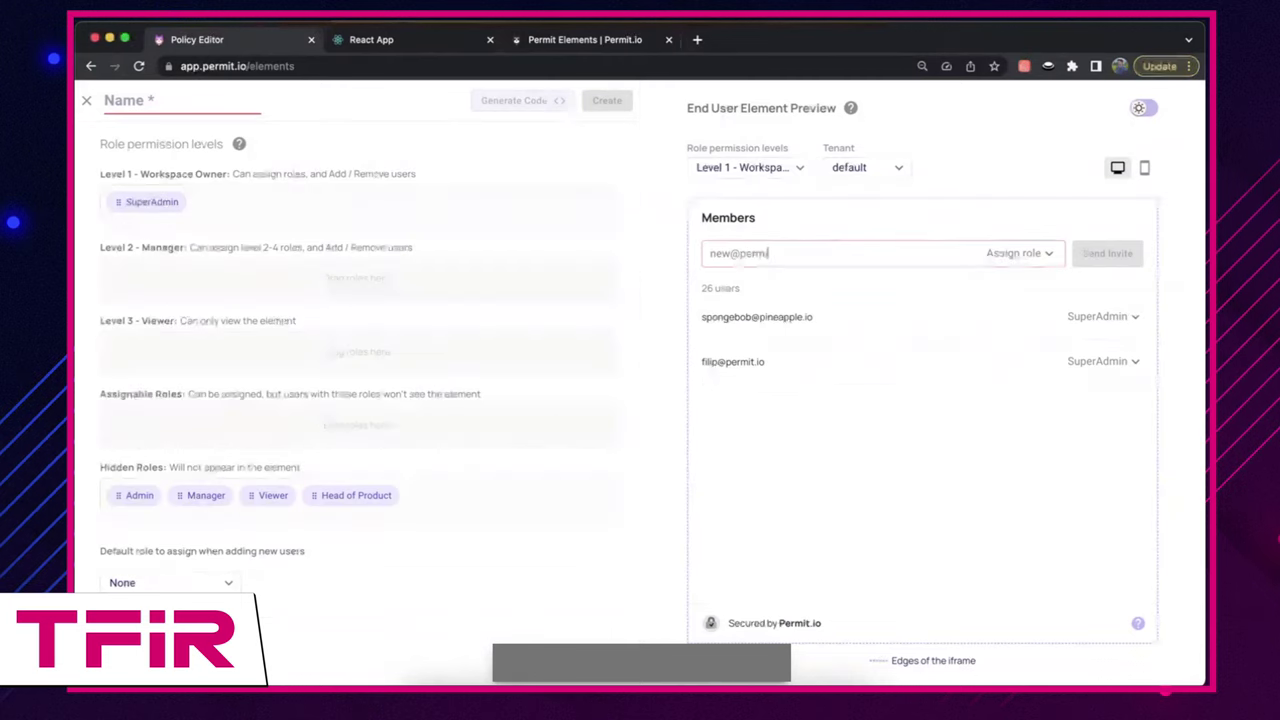
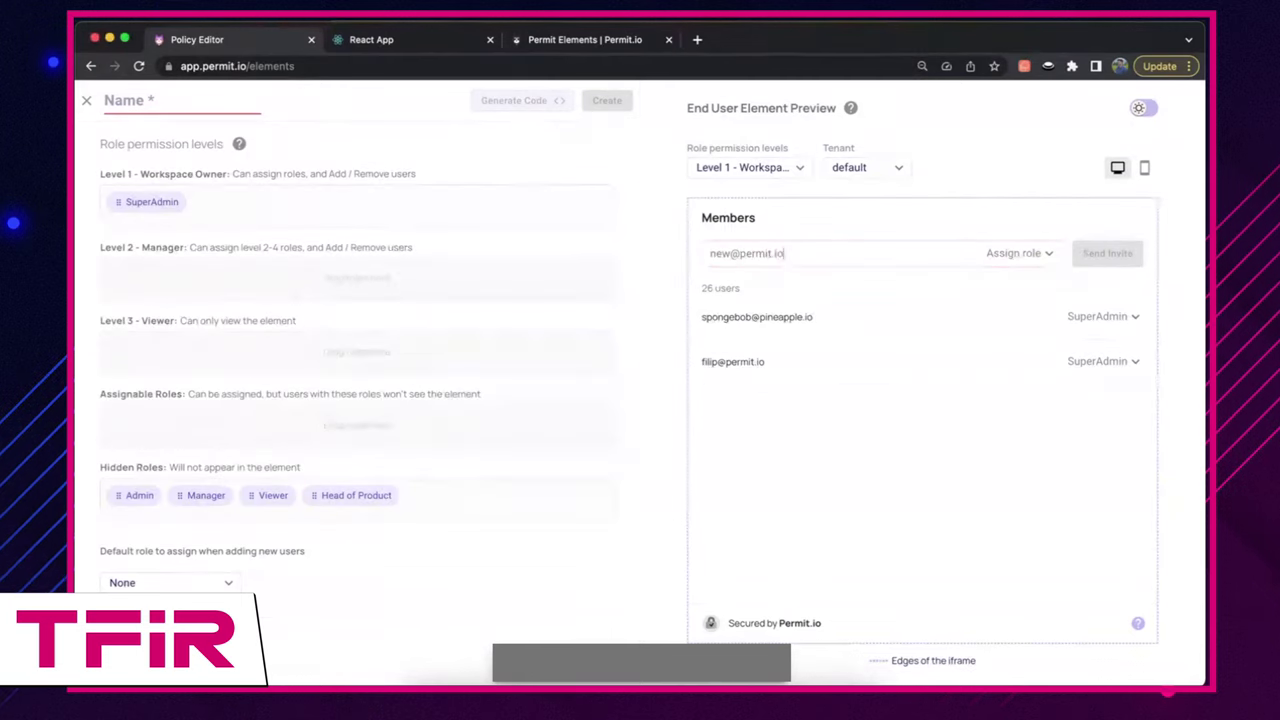
click(1005, 253)
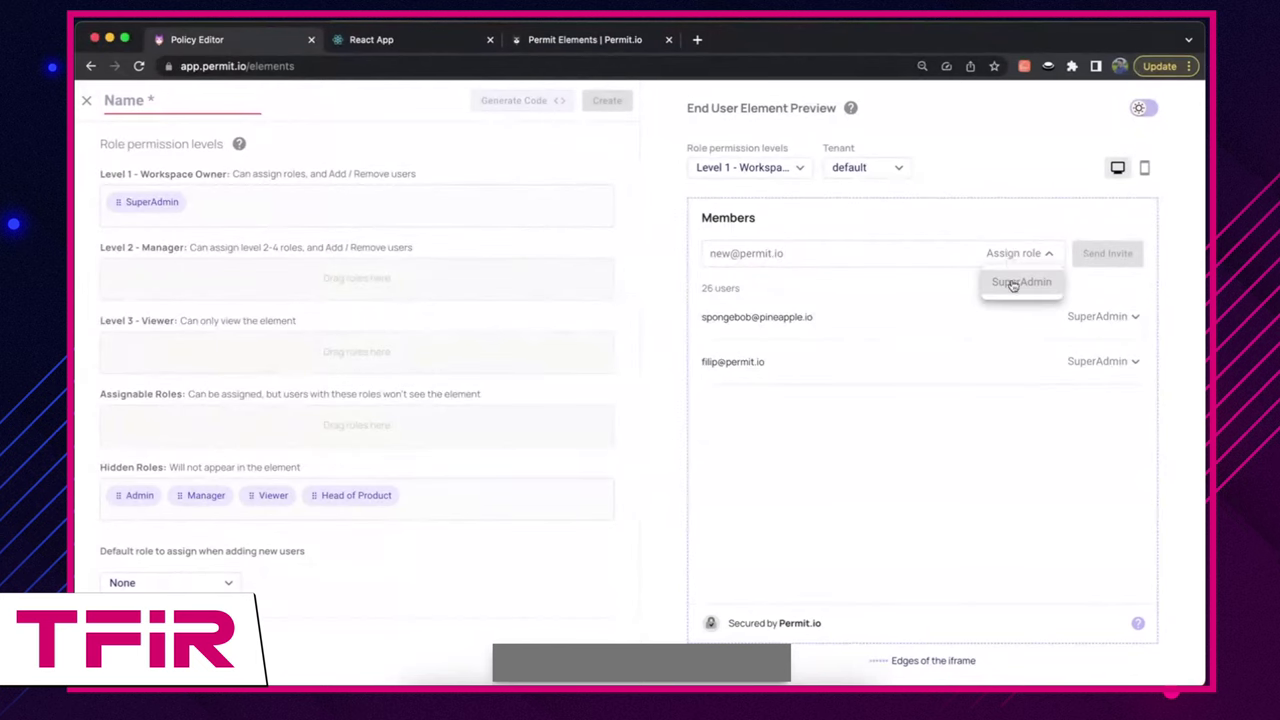
click(1012, 287)
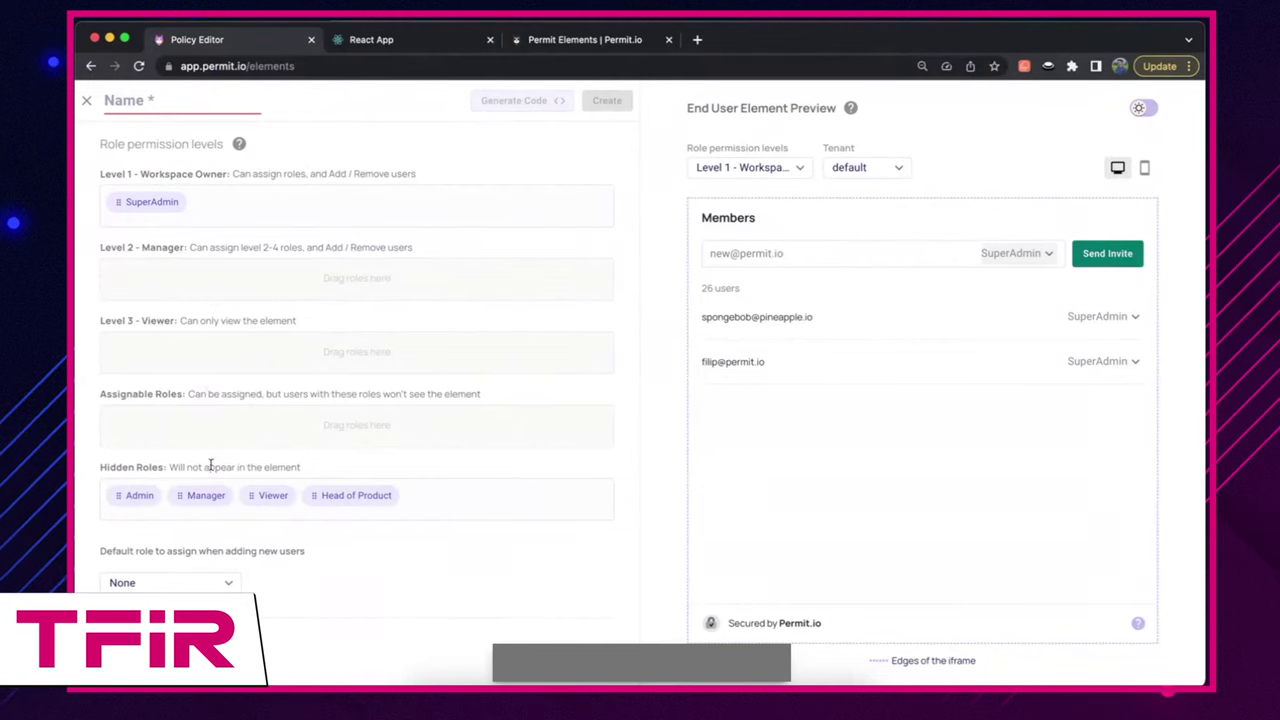
Step: Move Admin and Manager into Level 2 and Head of Product into Level 3
drag(139, 495, 206, 292)
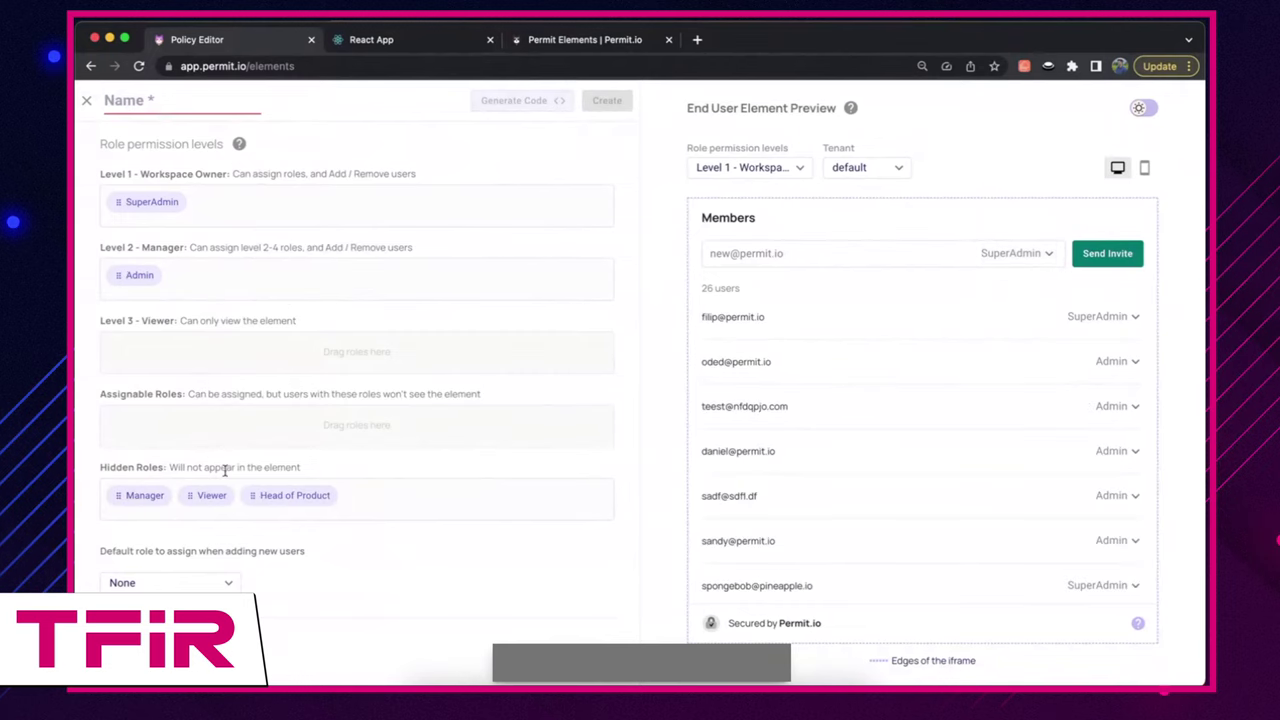
drag(155, 500, 242, 294)
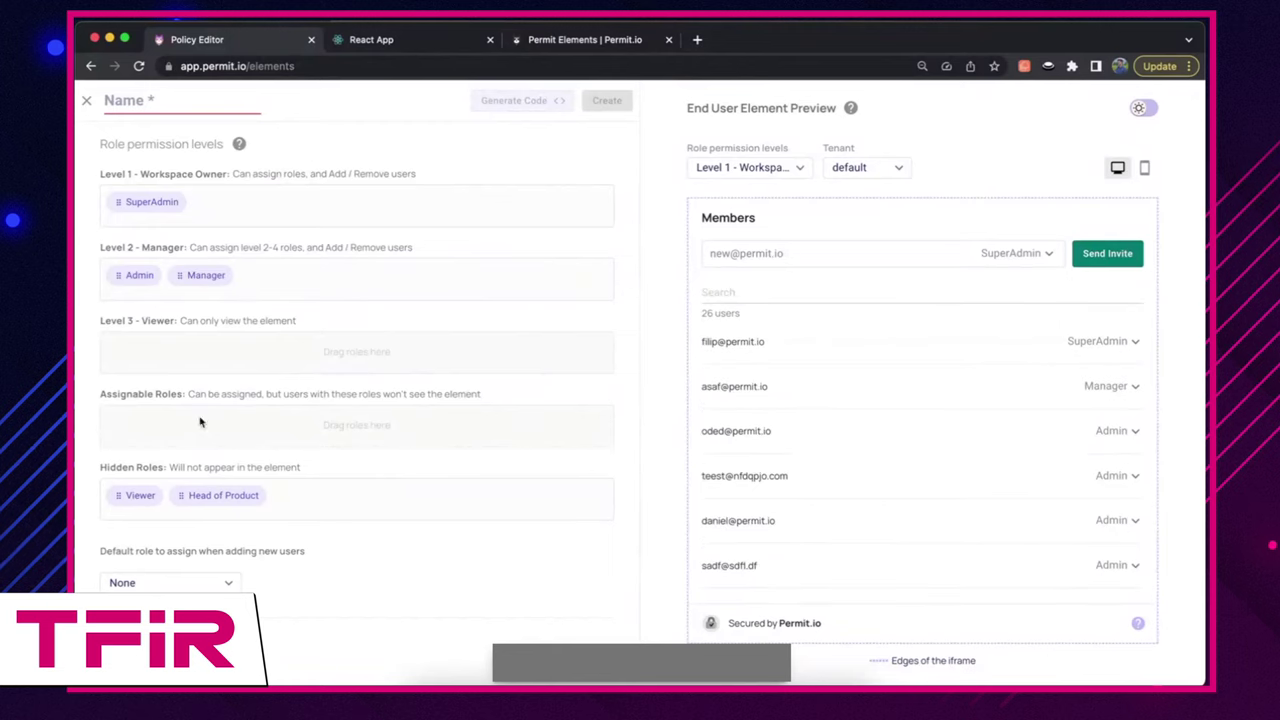
drag(226, 492, 248, 360)
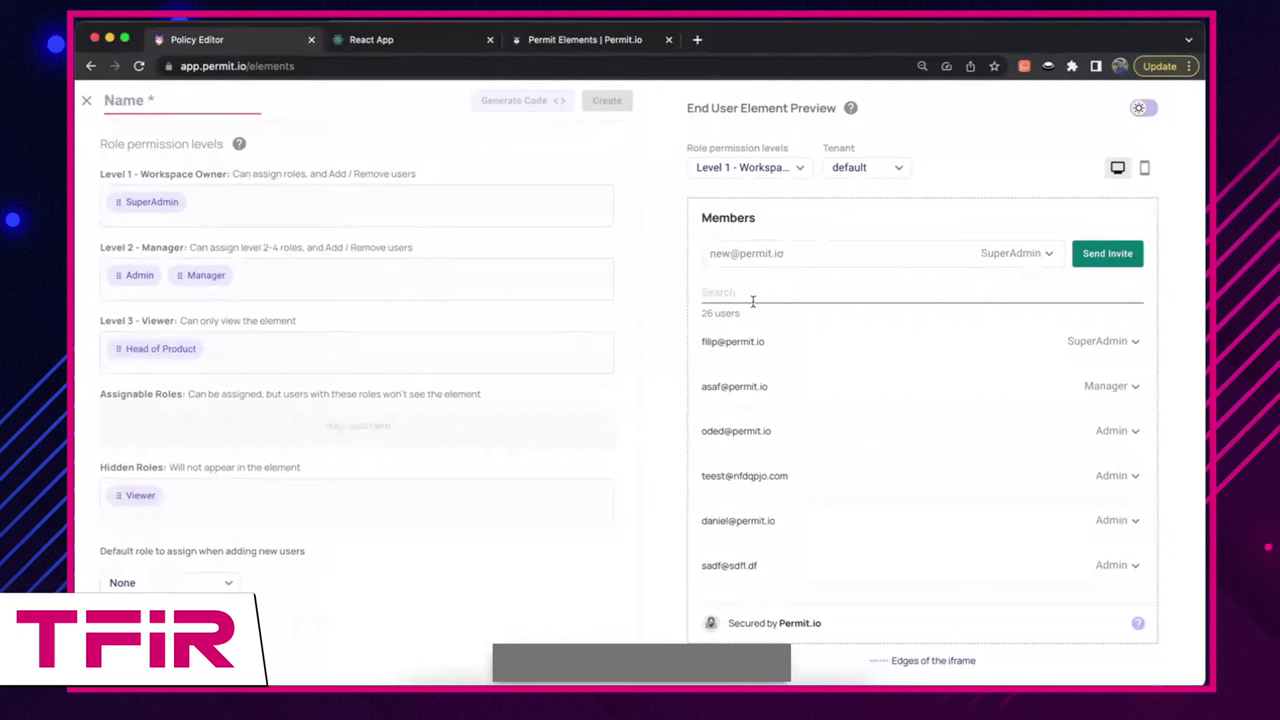
Step: Change the invited member's role to Admin and send the invitation
click(1015, 253)
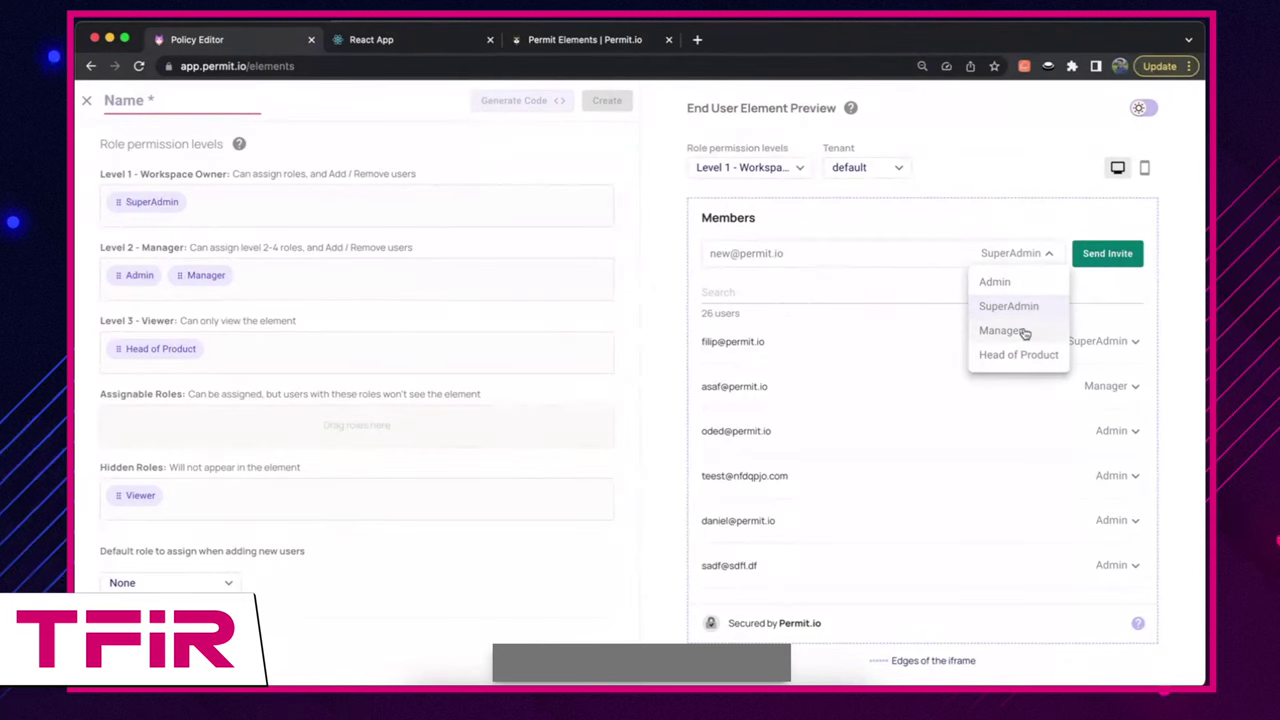
click(1023, 285)
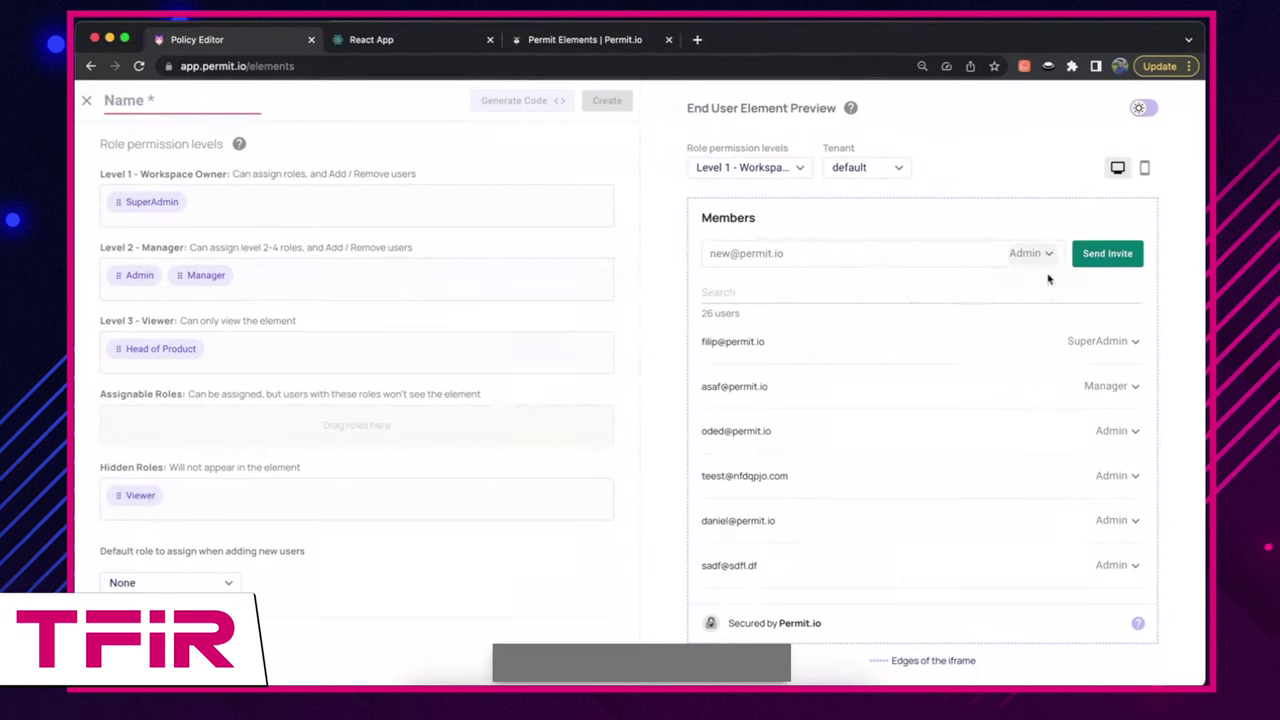
click(1104, 253)
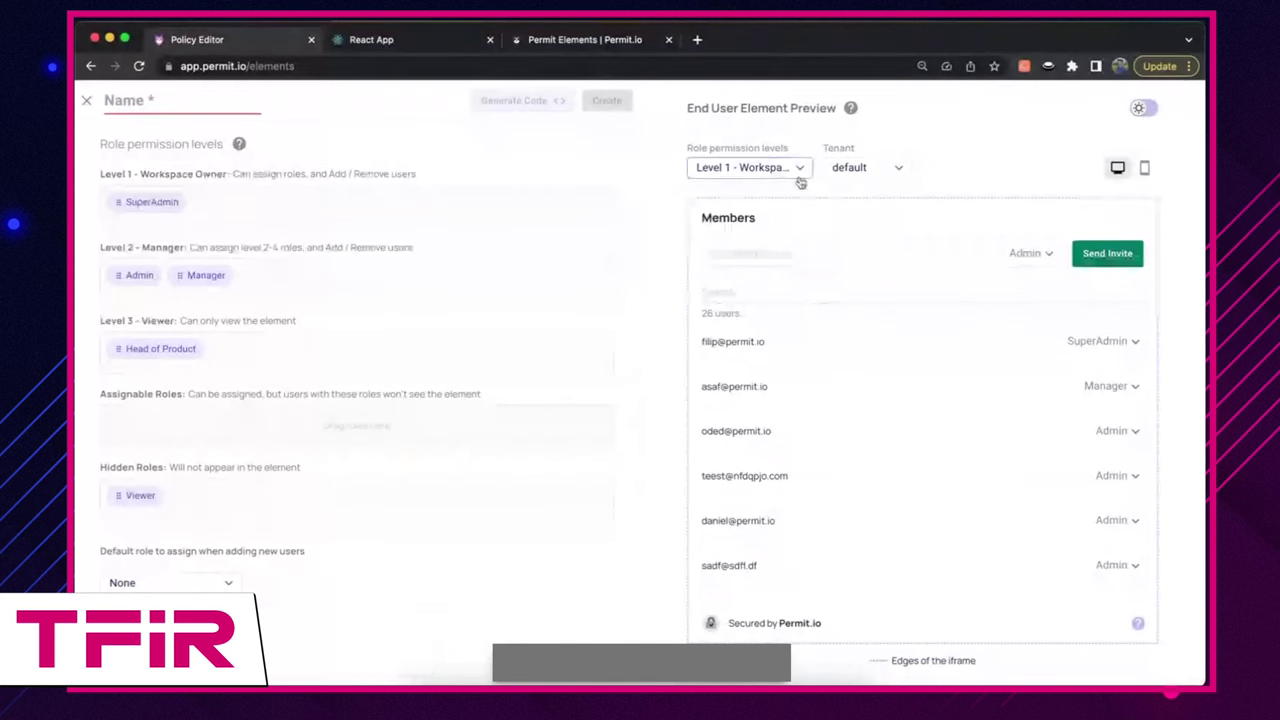
Step: Preview the element as Level 3 - Viewer and try searching members by name, then clear it
click(770, 168)
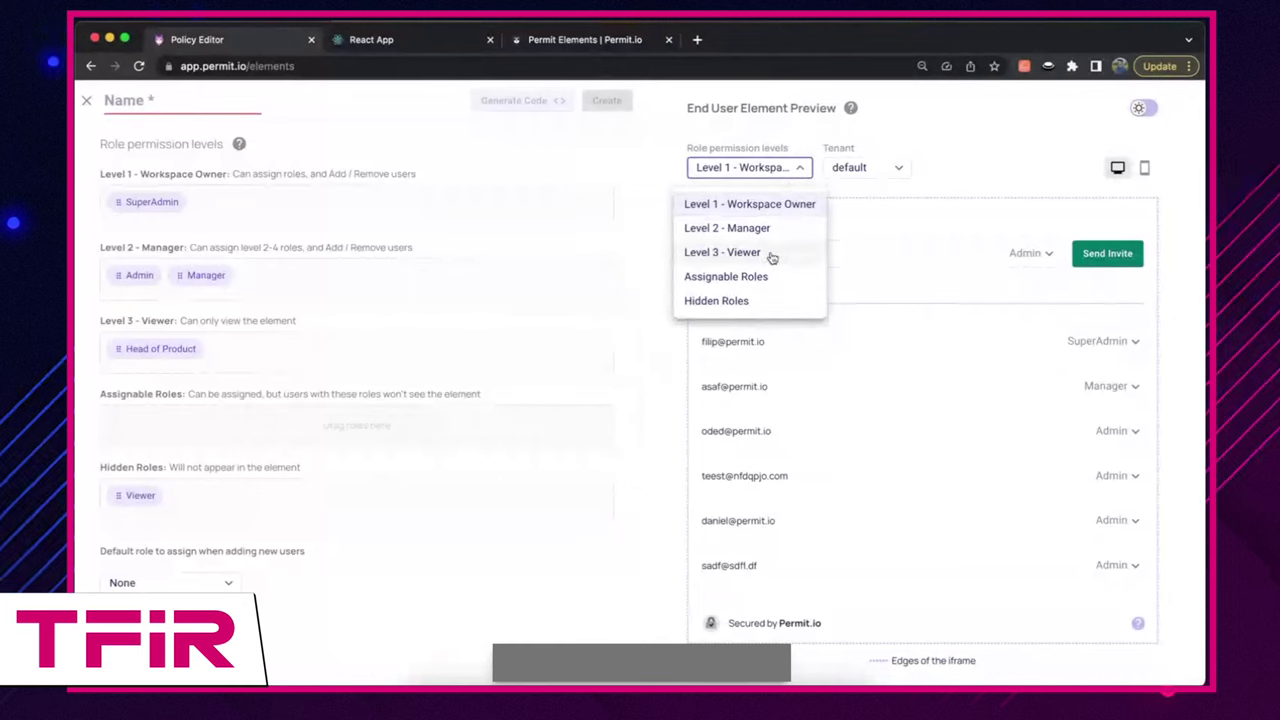
click(770, 255)
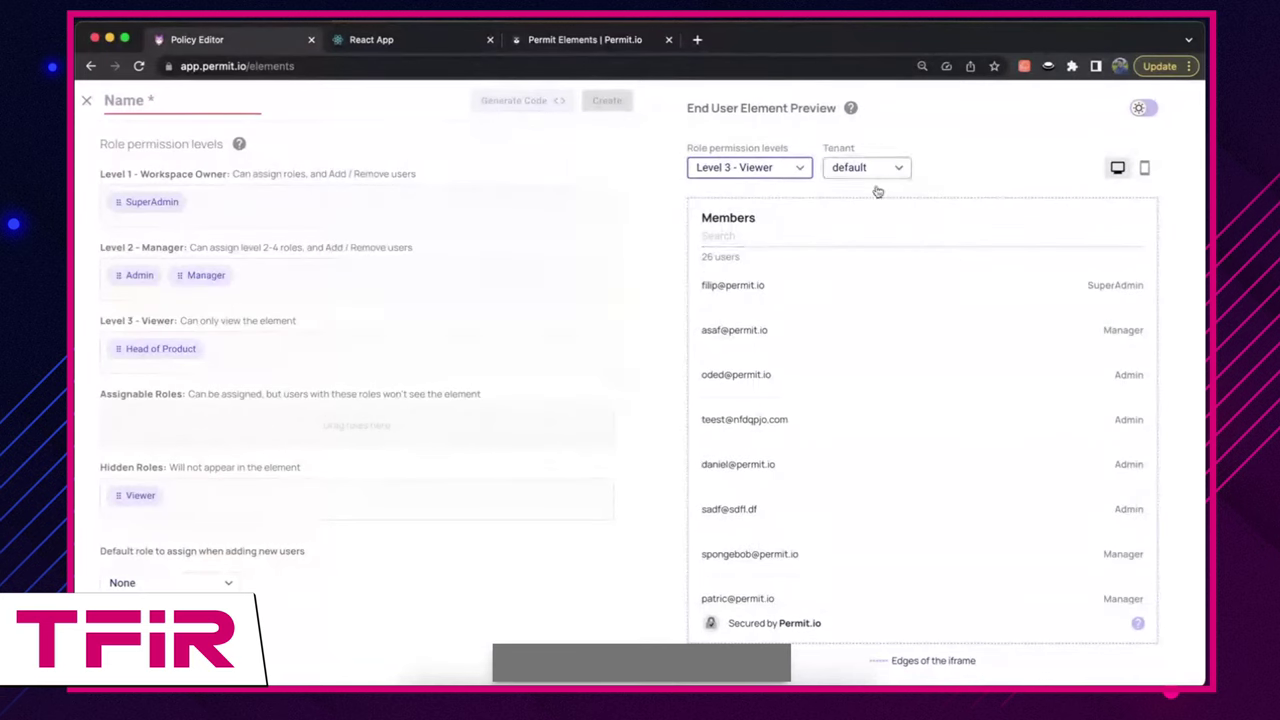
click(1073, 243)
text(fili)
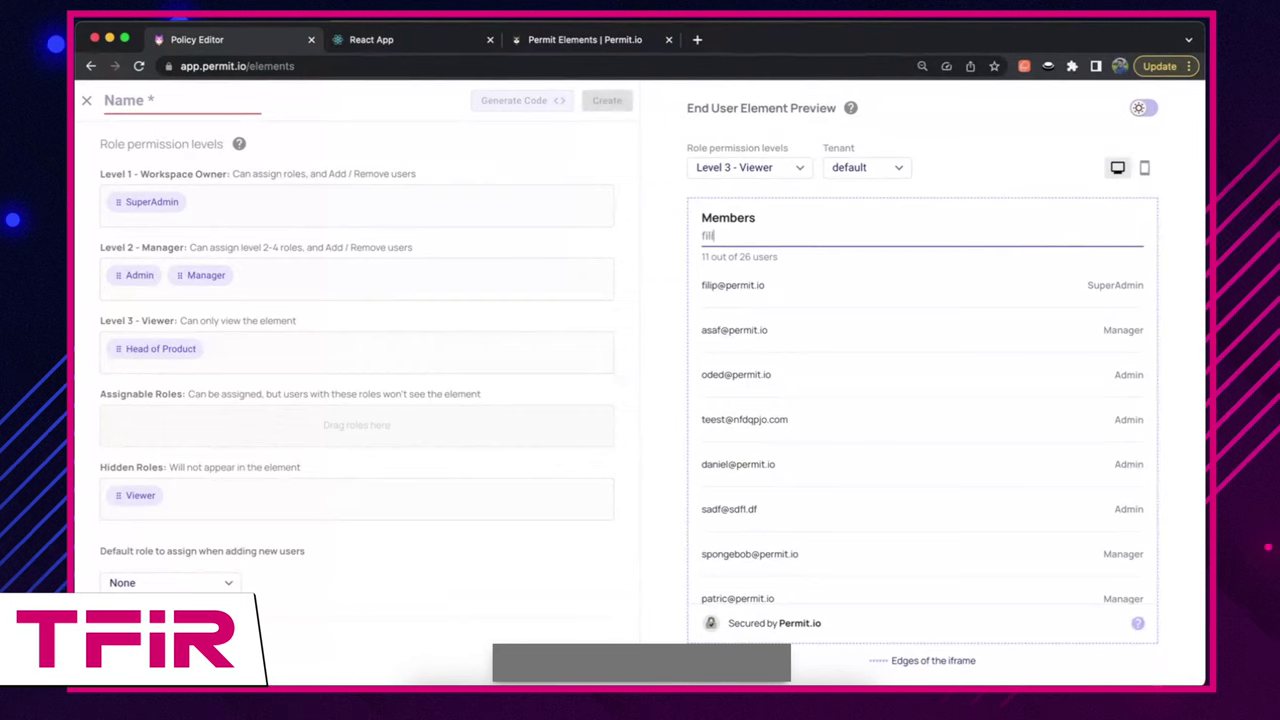
text(p)
key(BackSpace)
key(BackSpace)
key(BackSpace)
key(BackSpace)
key(BackSpace)
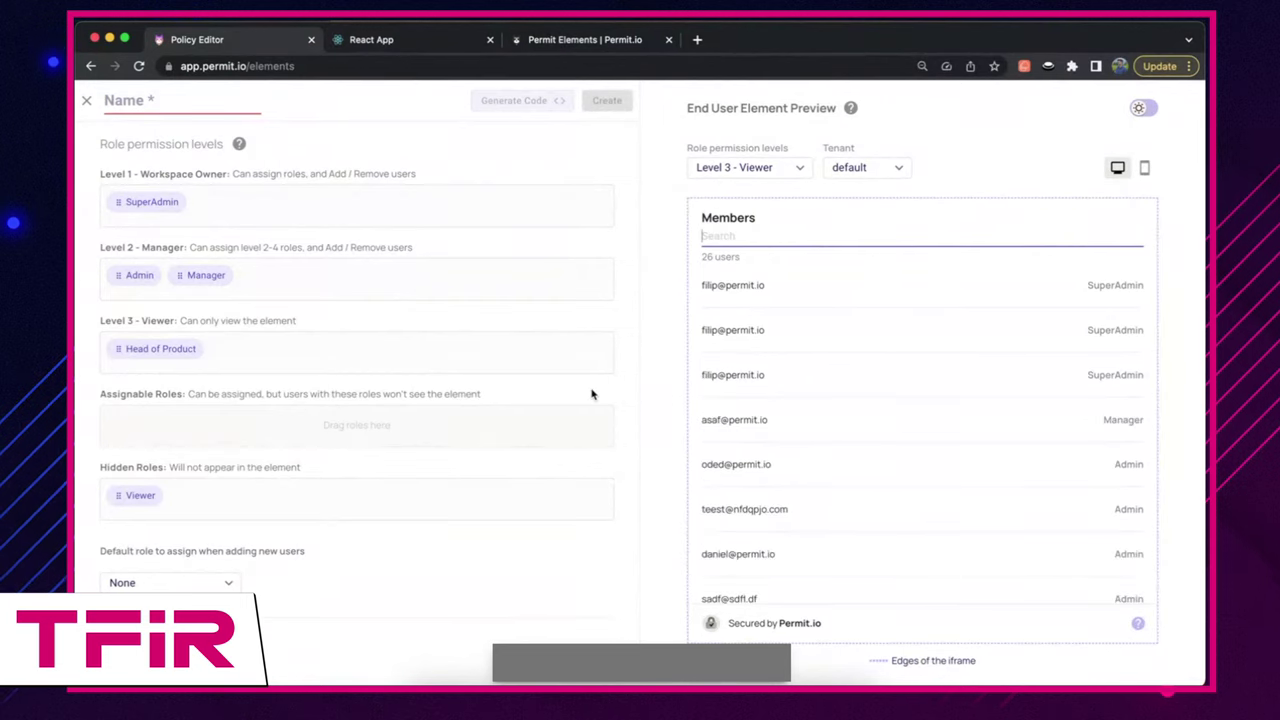
scroll(576, 443, down, 1)
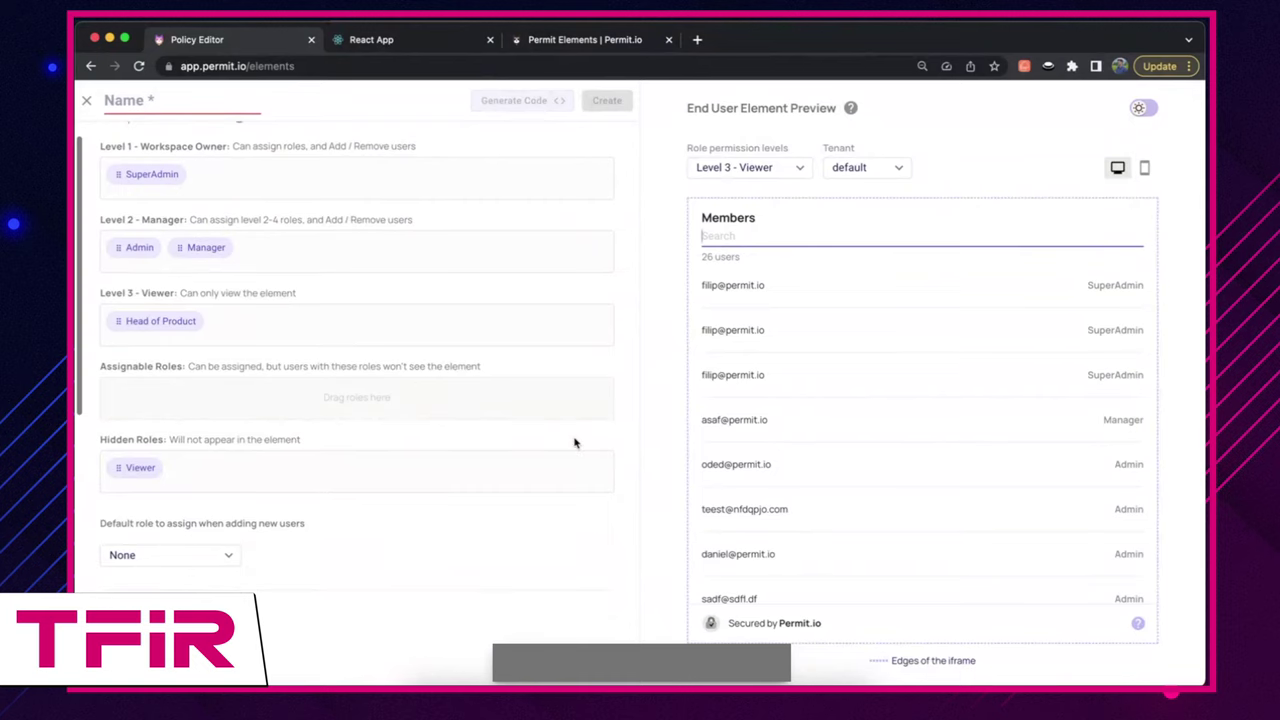
Step: Try the mobile preview, check the tenant list, and set SuperAdmin as default role
click(1145, 168)
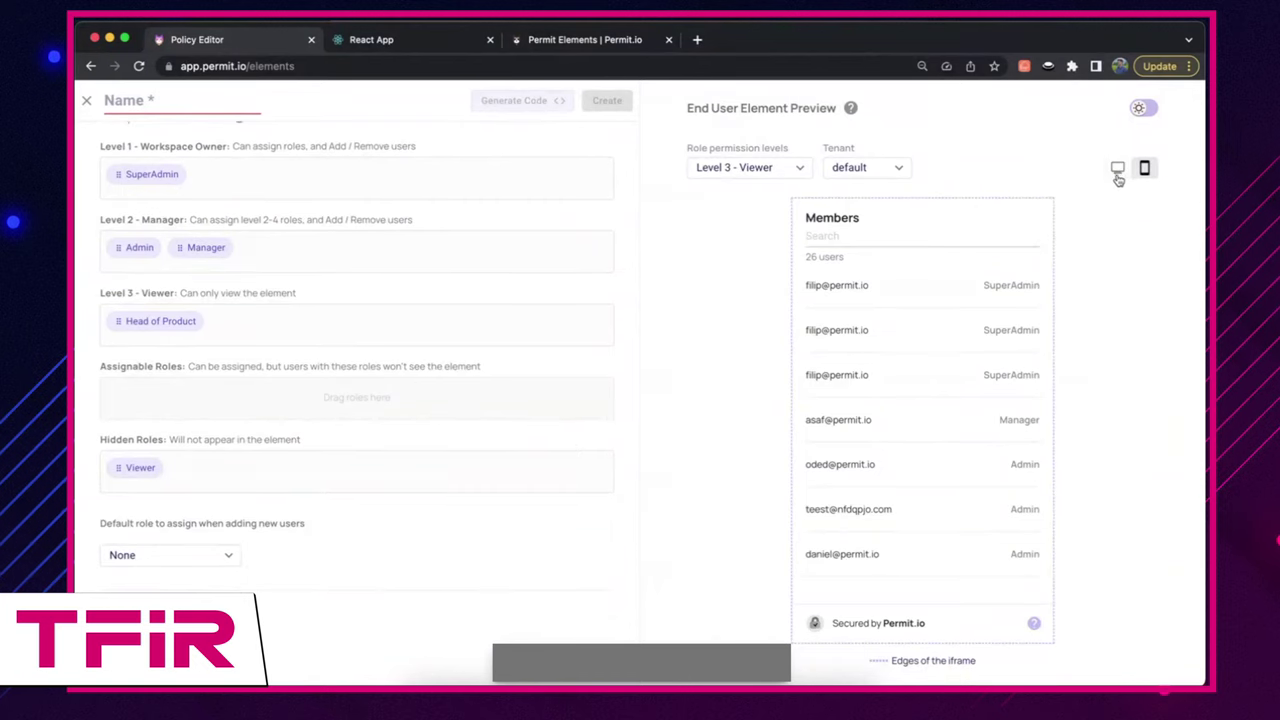
click(1117, 168)
click(1145, 168)
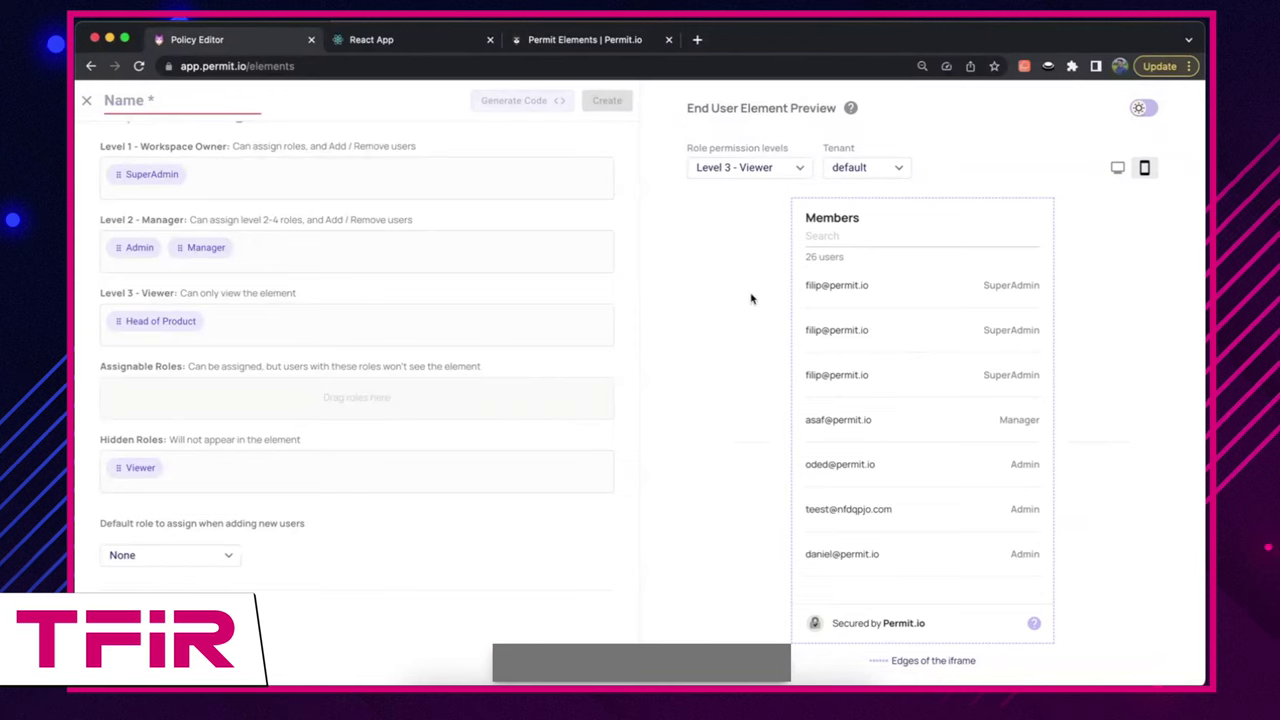
click(880, 168)
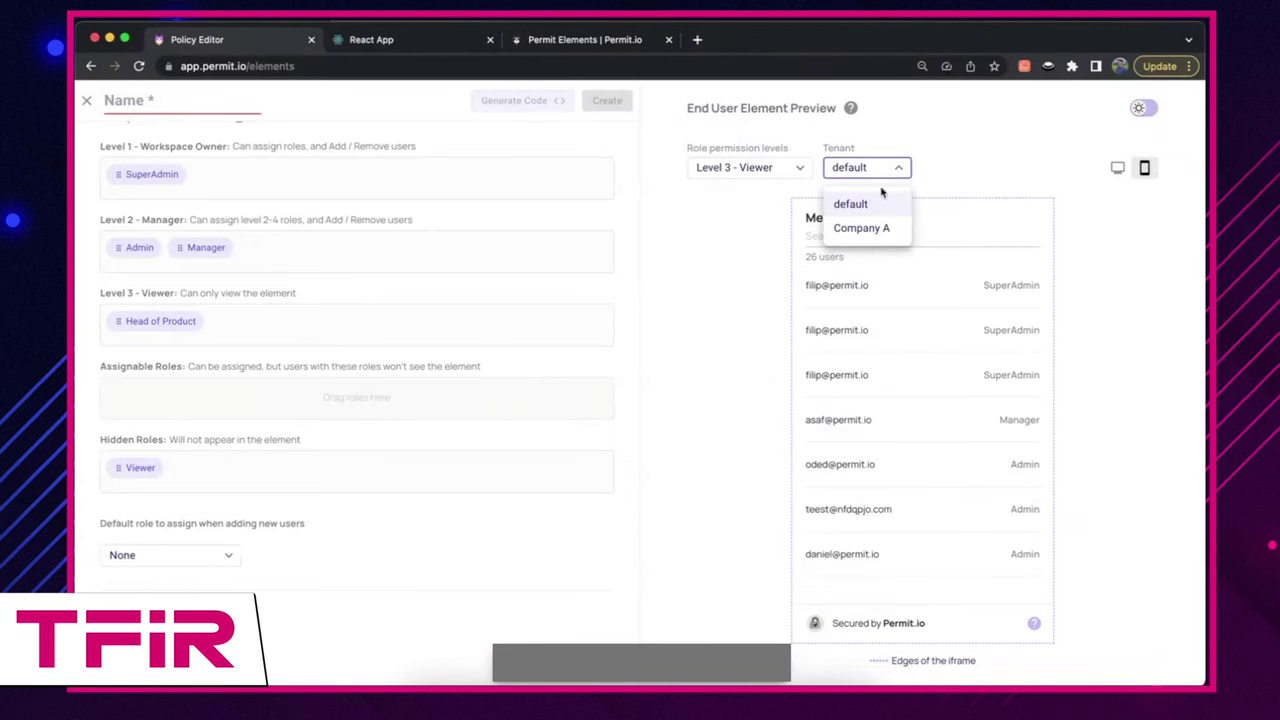
click(971, 165)
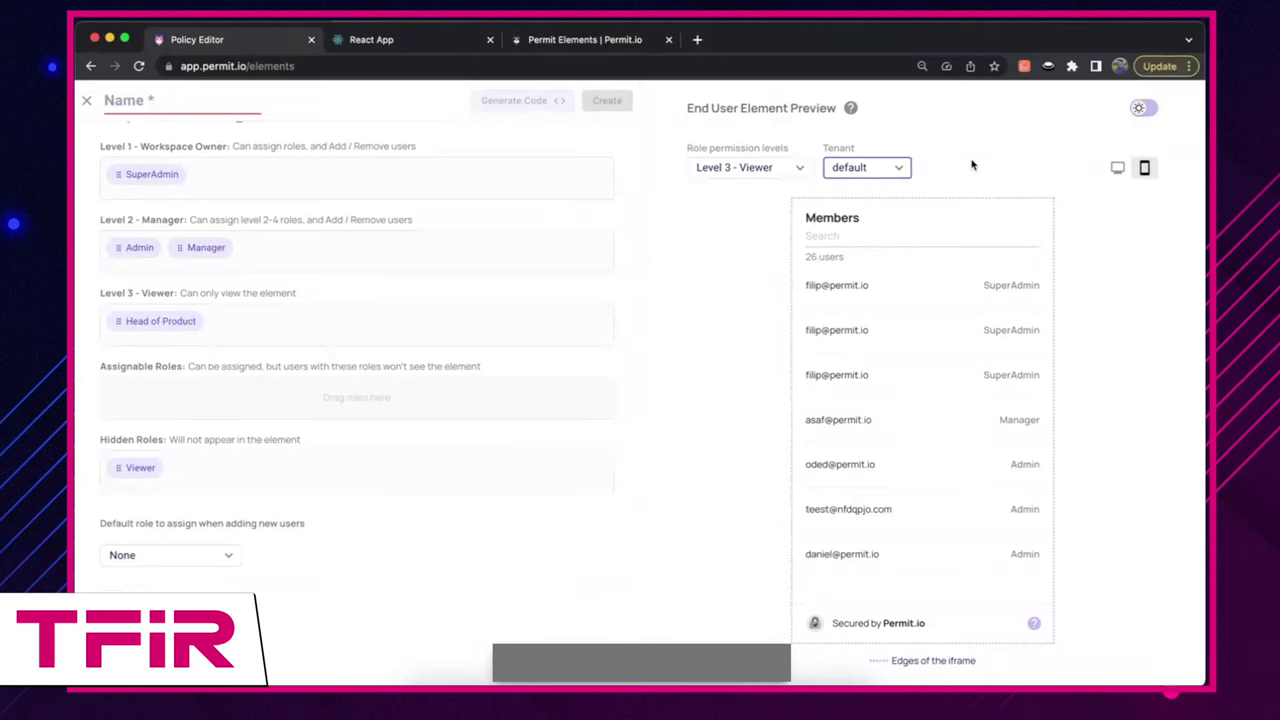
scroll(443, 466, down, 5)
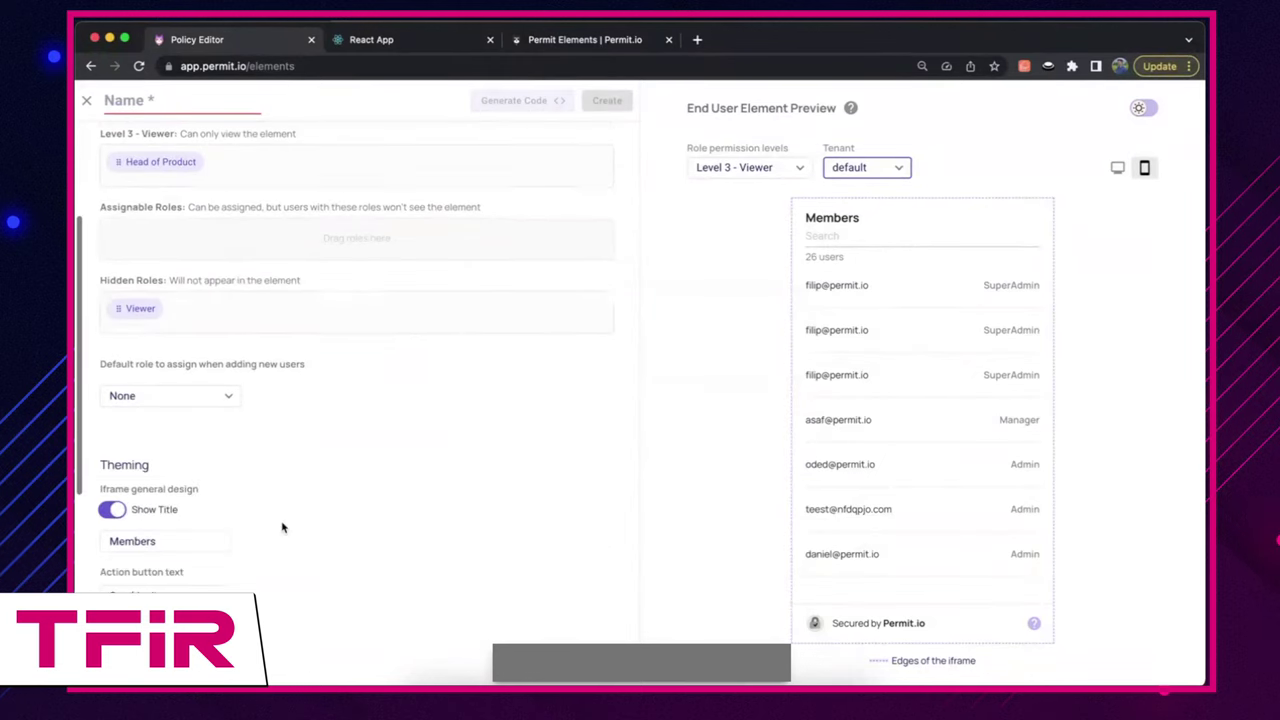
click(226, 366)
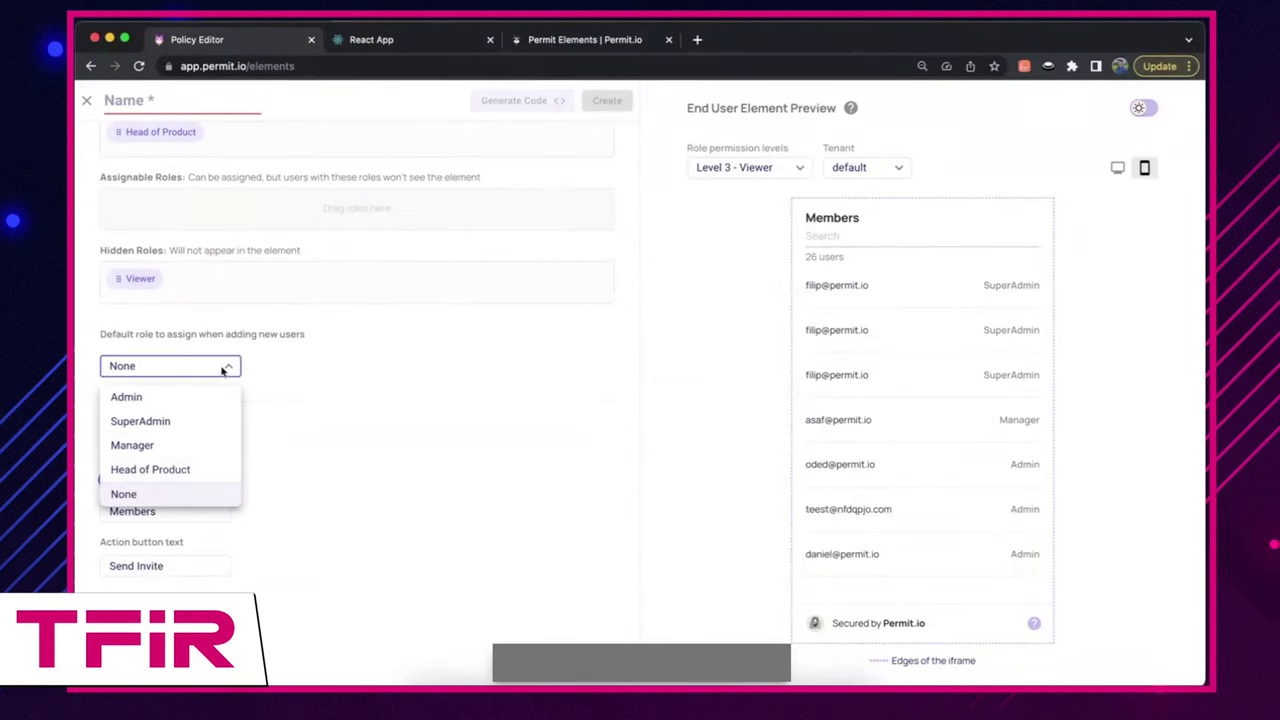
click(200, 426)
Step: Preview Level 1 - Workspace Owner in desktop layout and make Admin the default role
click(1117, 167)
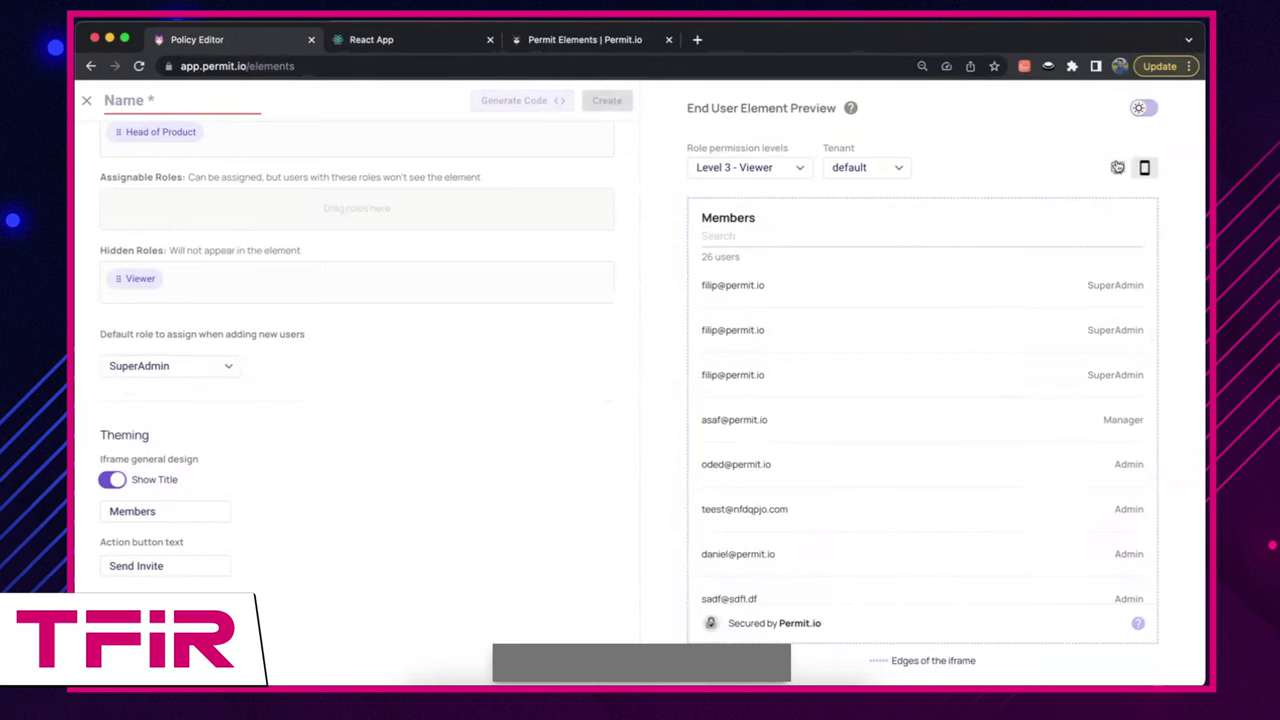
click(765, 167)
click(760, 207)
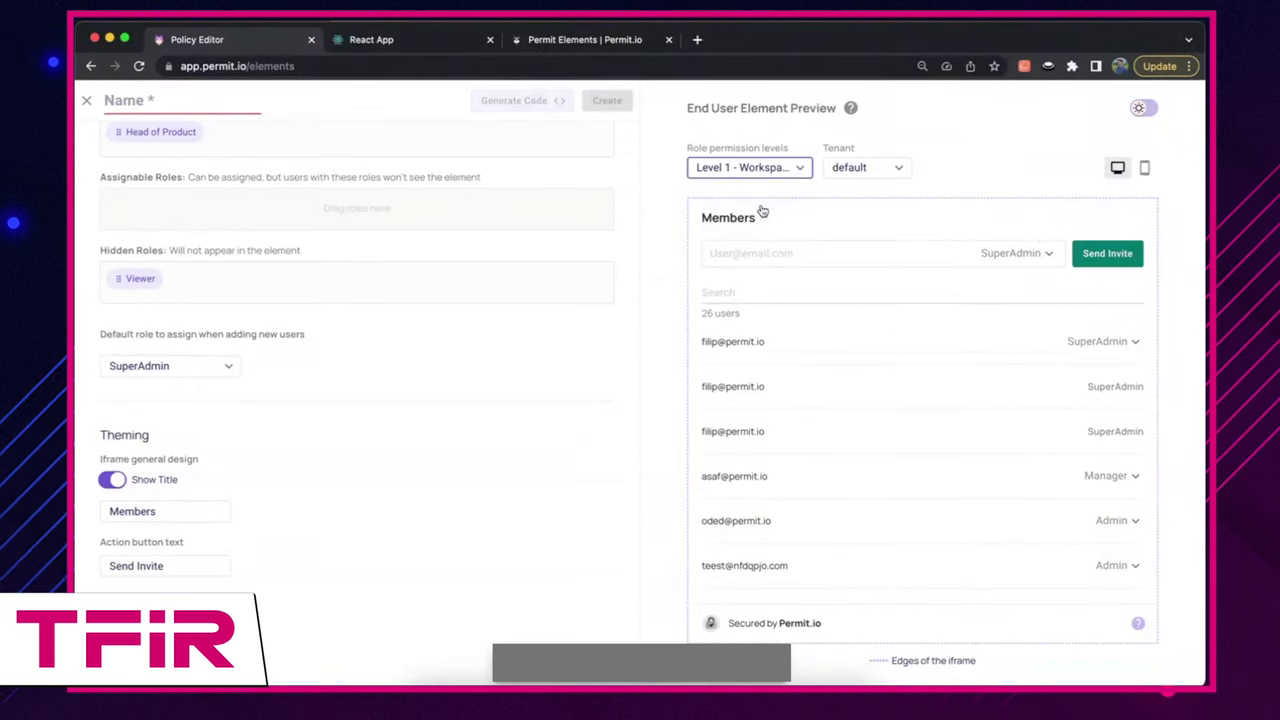
click(1045, 262)
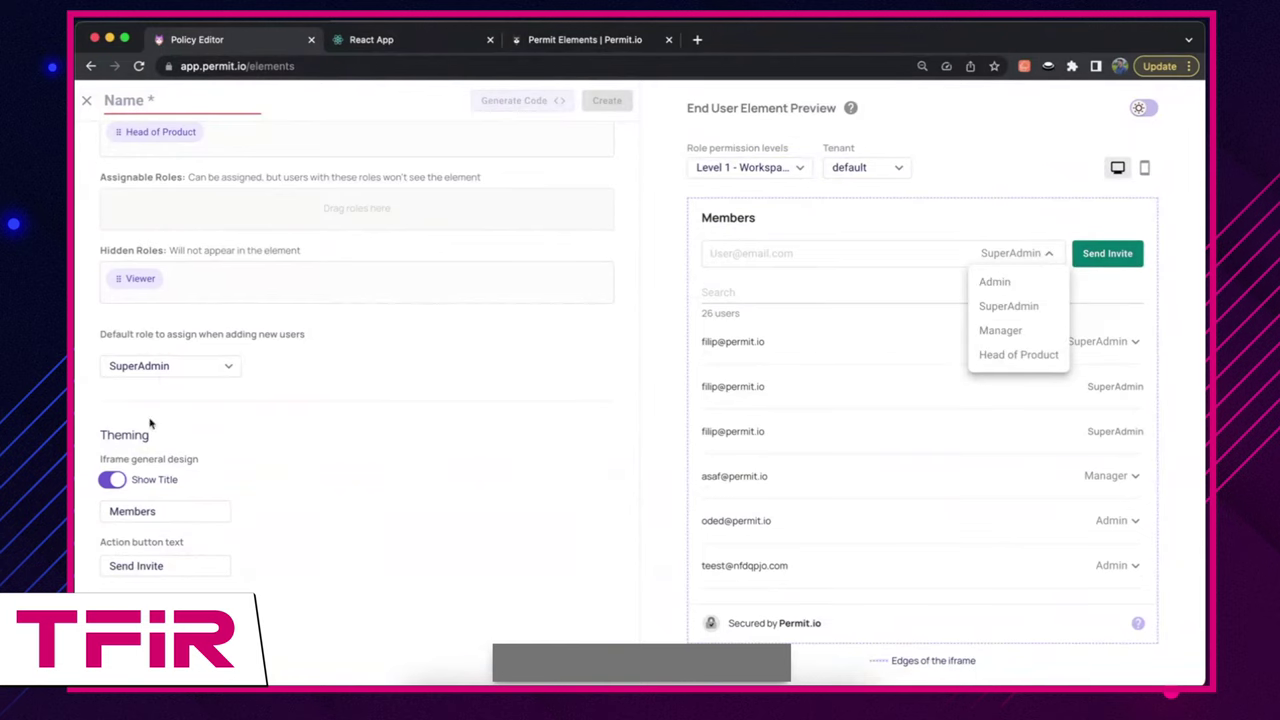
click(162, 368)
click(160, 398)
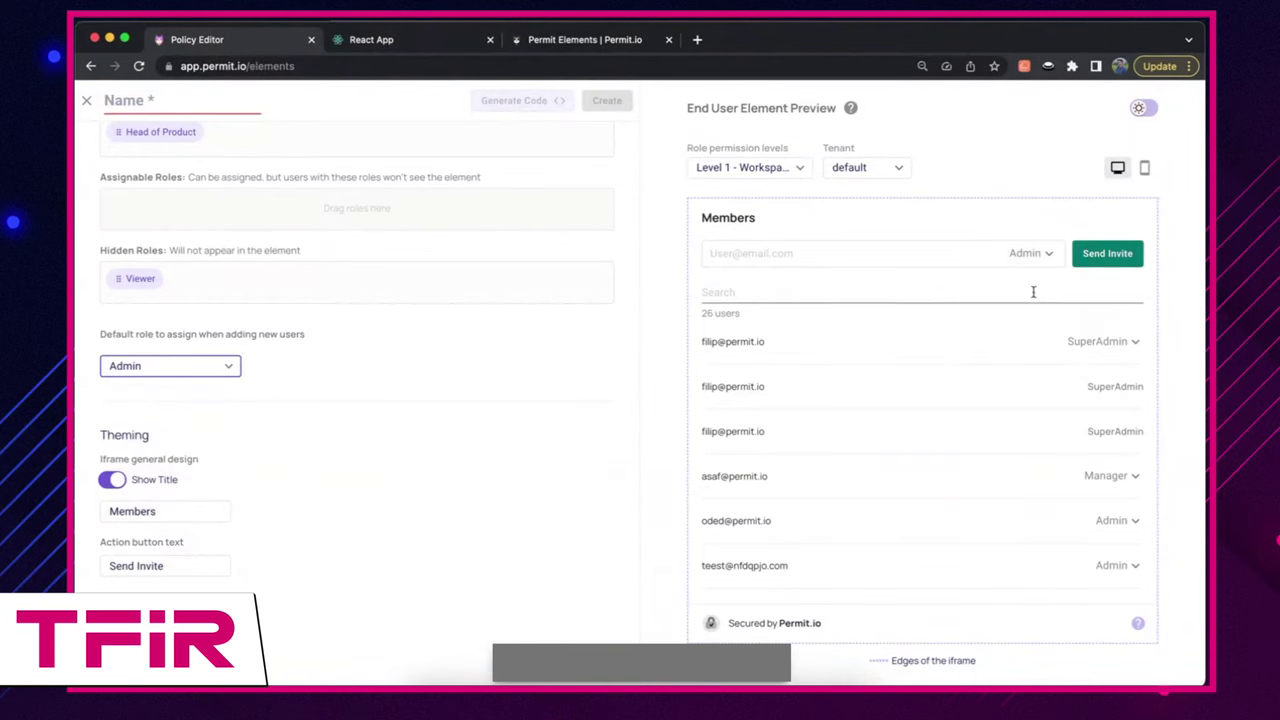
scroll(494, 489, down, 3)
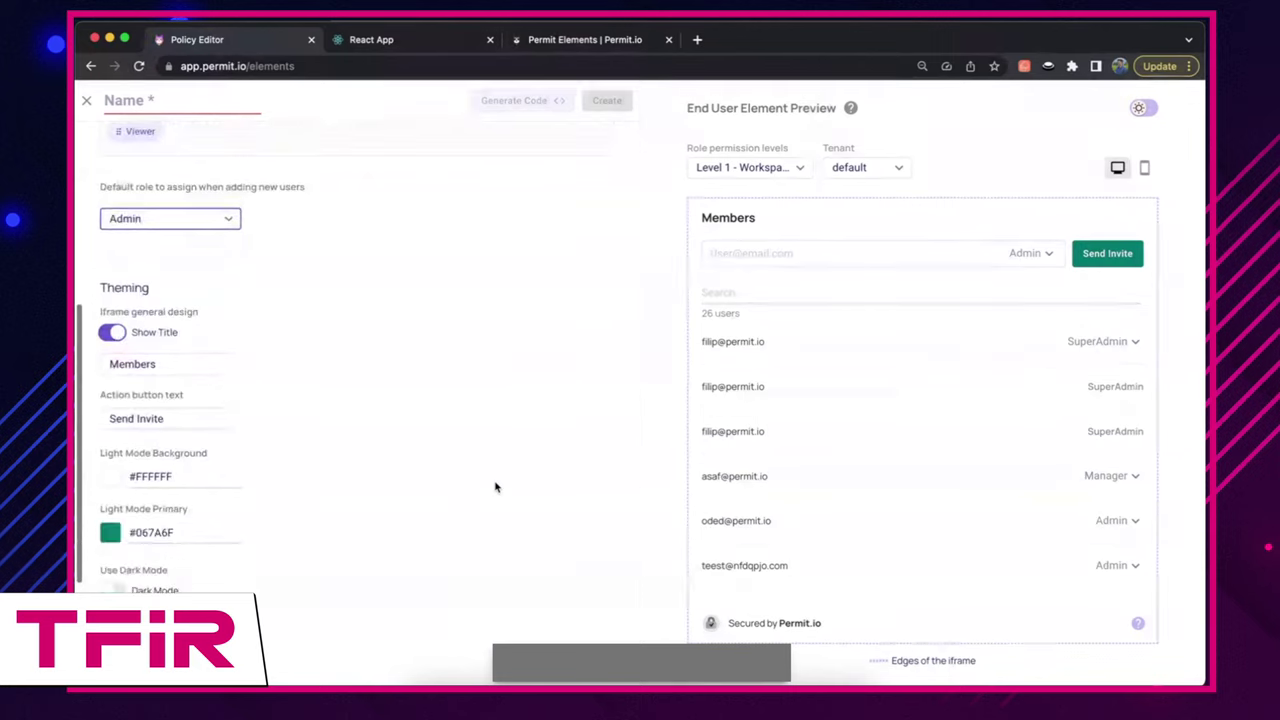
Step: Retitle the element 'Users' and relabel its action button 'Invite'
scroll(386, 504, down, 1)
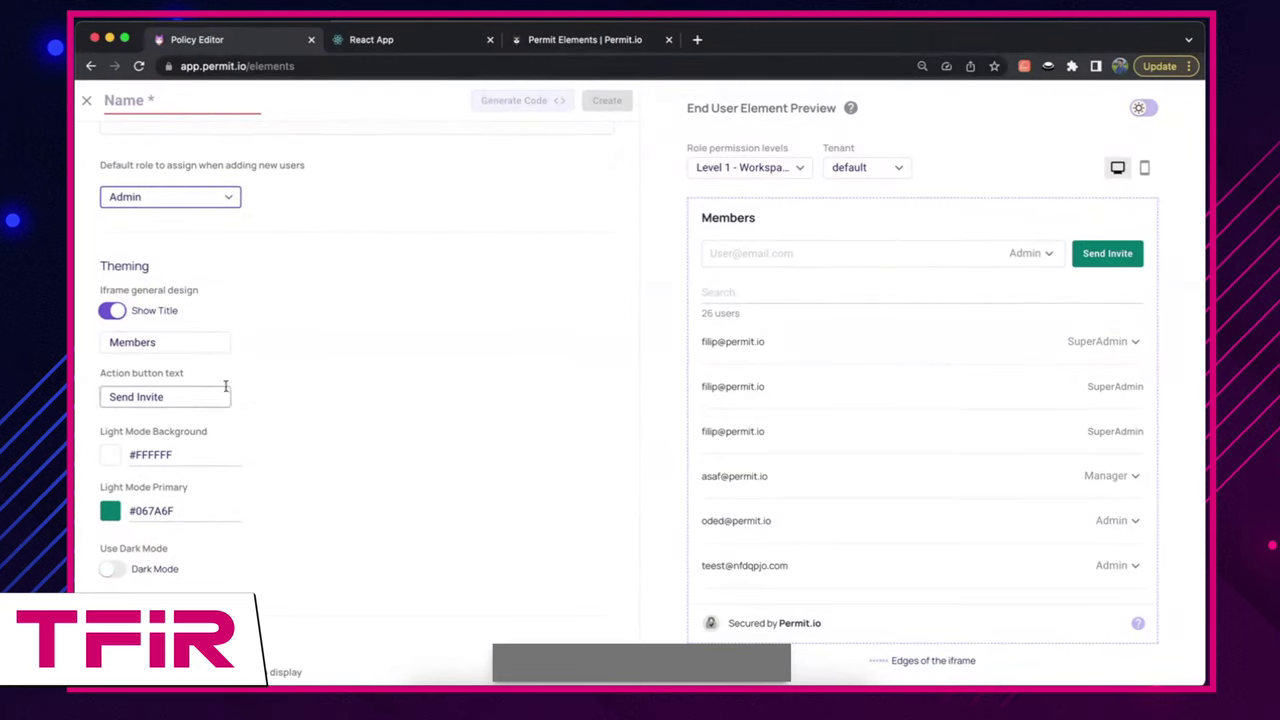
double_click(207, 349)
text(Users)
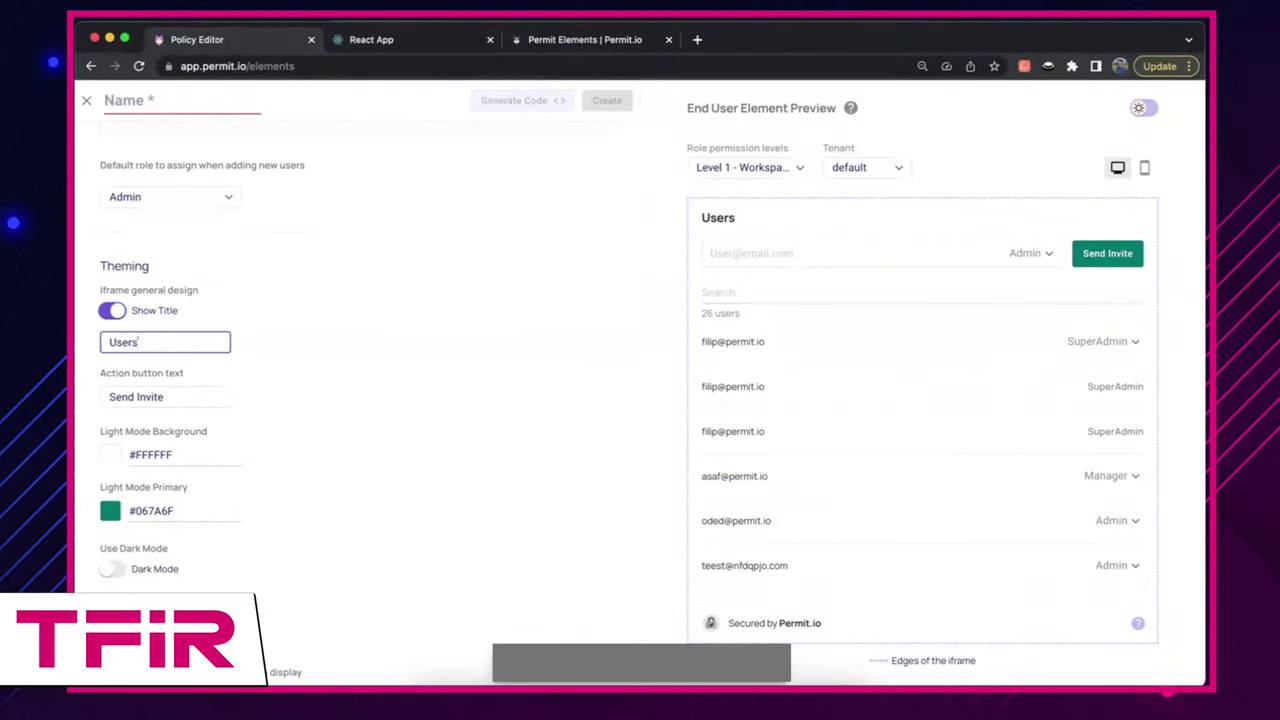
click(183, 396)
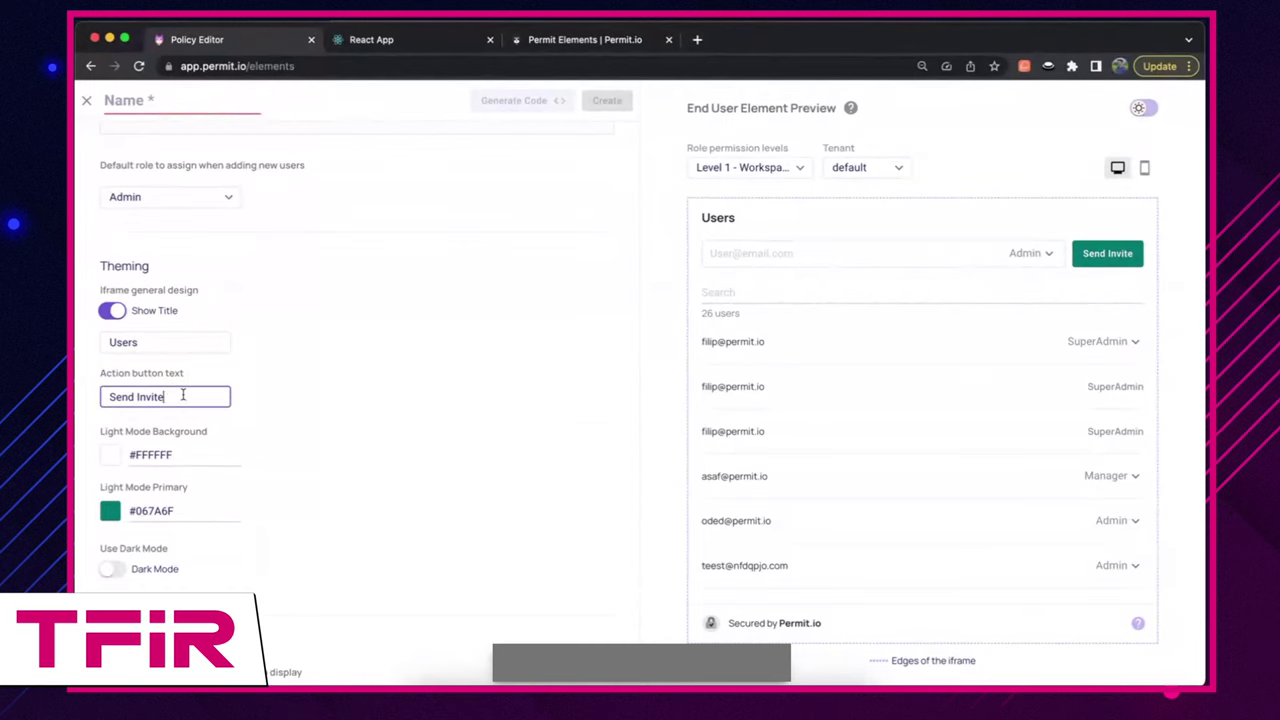
key(BackSpace)
key(BackSpace)
key(BackSpace)
key(BackSpace)
key(BackSpace)
key(BackSpace)
key(BackSpace)
key(BackSpace)
key(BackSpace)
key(BackSpace)
key(BackSpace)
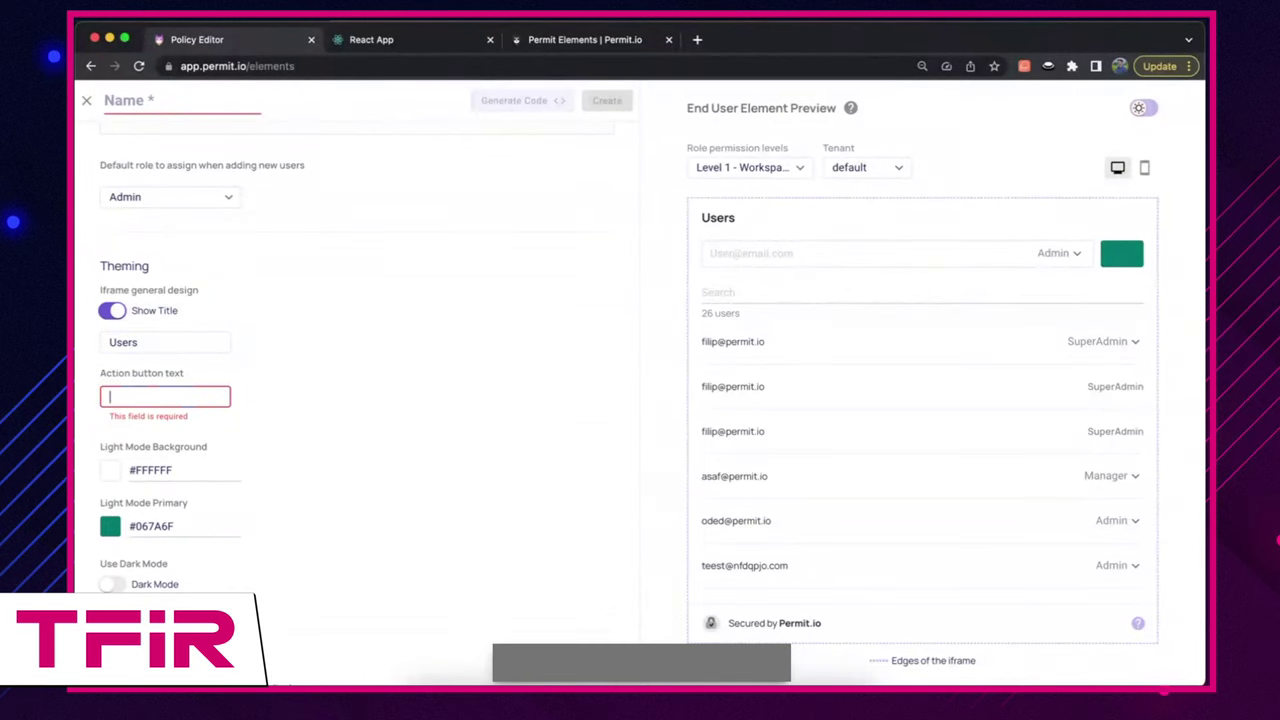
text(Invite)
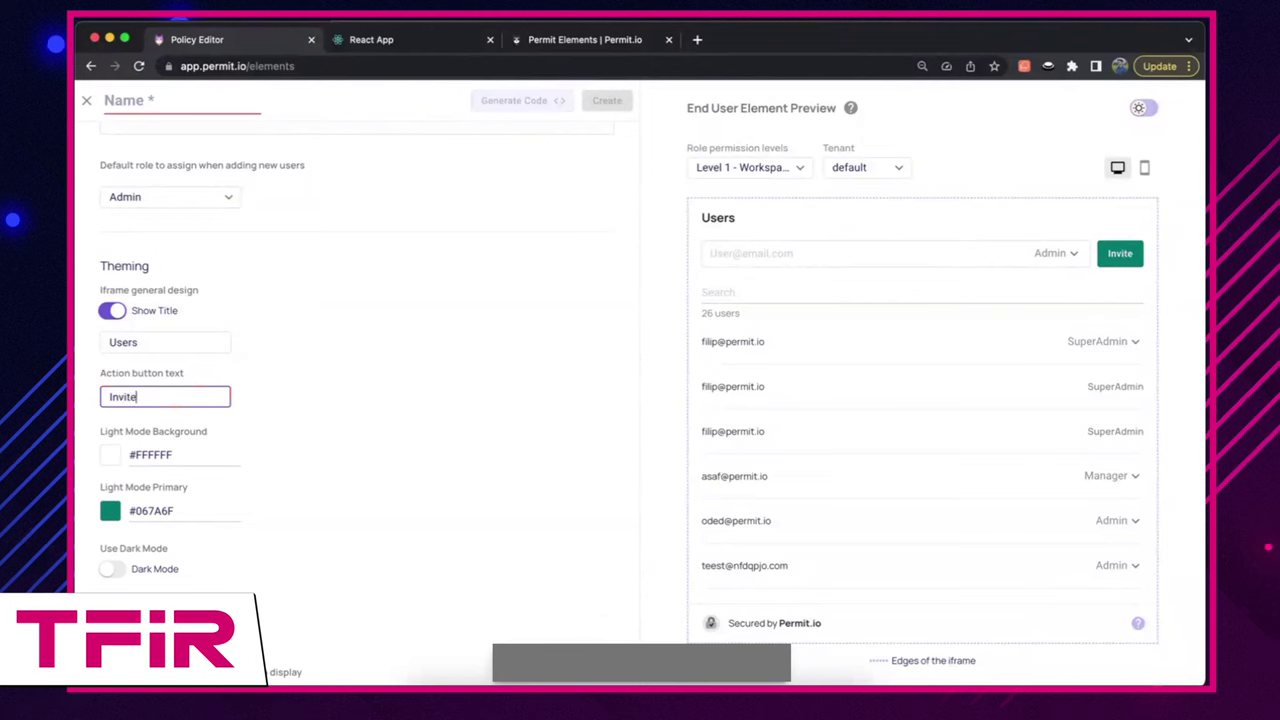
click(324, 420)
Step: Set the Light Mode Primary colour to dark blue #1f1665, keeping white background and dark mode off
click(105, 461)
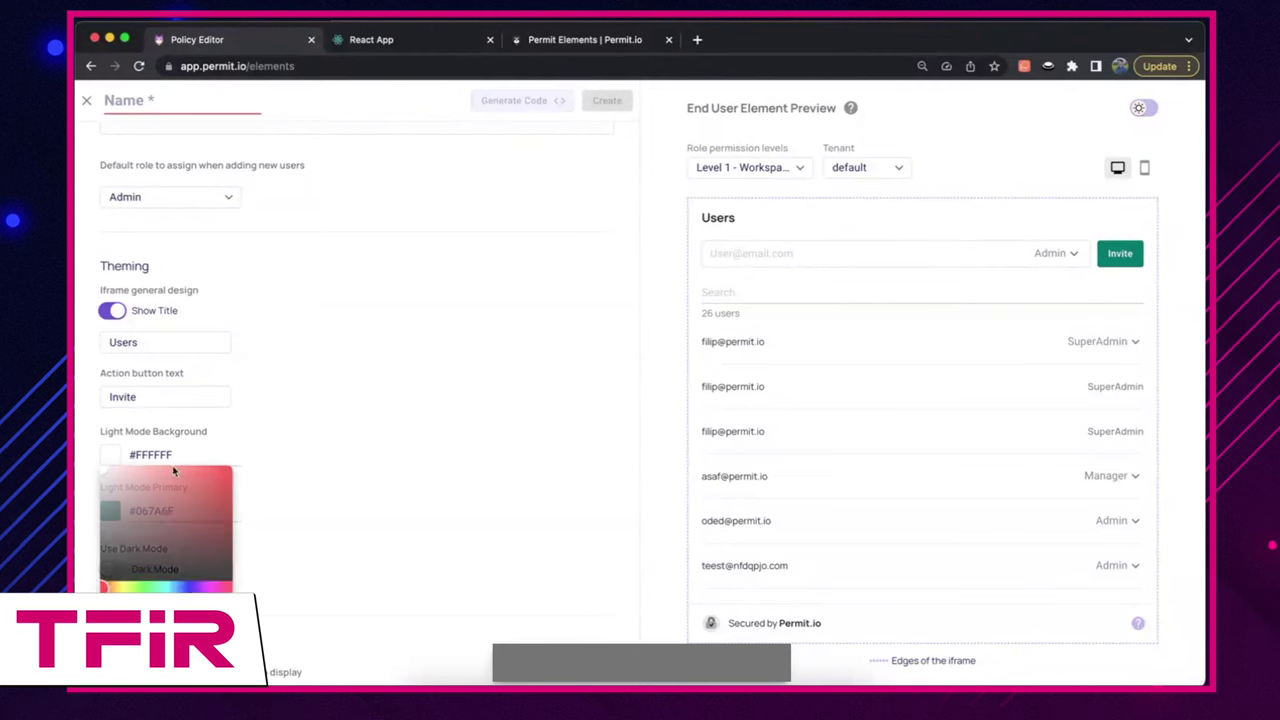
drag(160, 495, 102, 468)
click(212, 427)
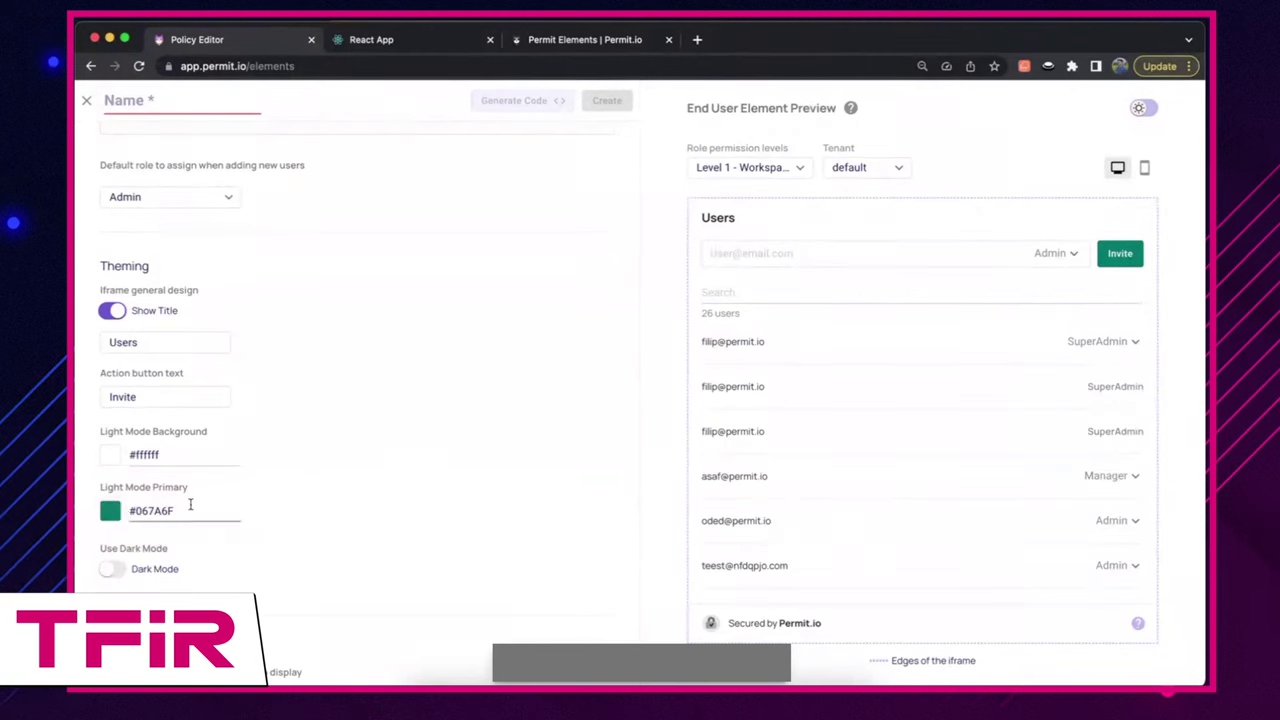
click(110, 511)
drag(200, 575, 193, 612)
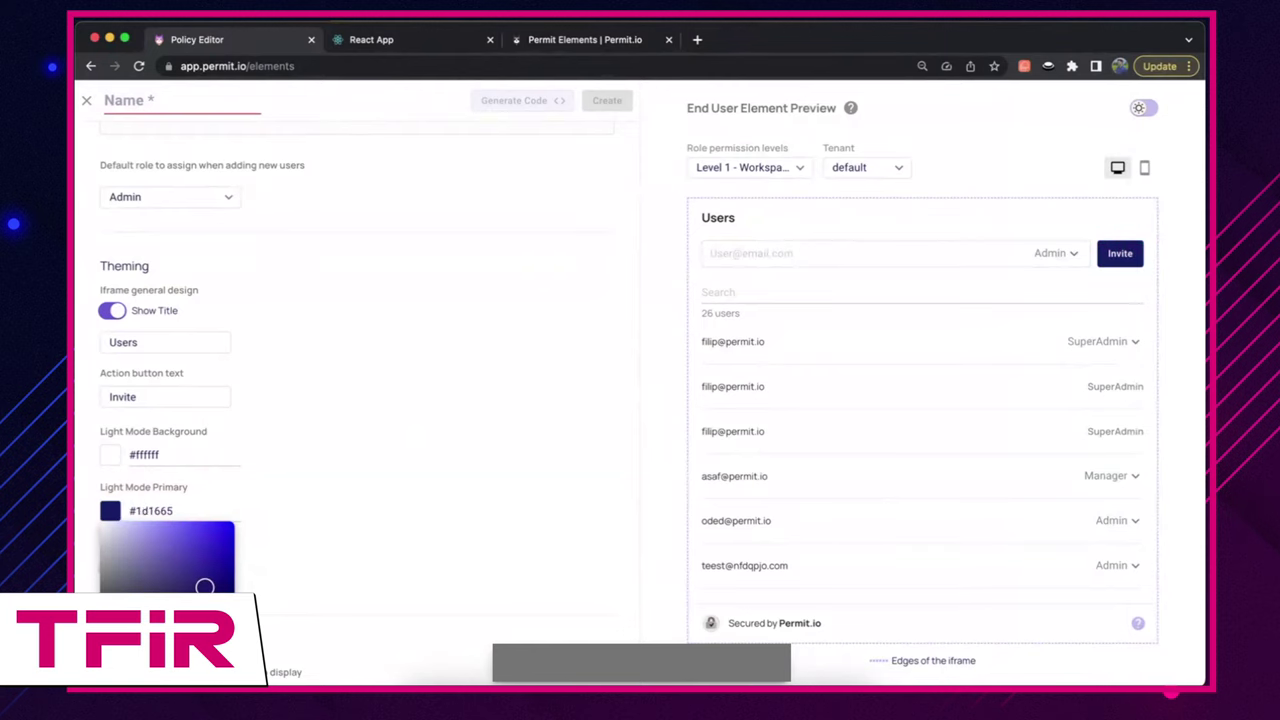
key(Escape)
scroll(357, 380, down, 1)
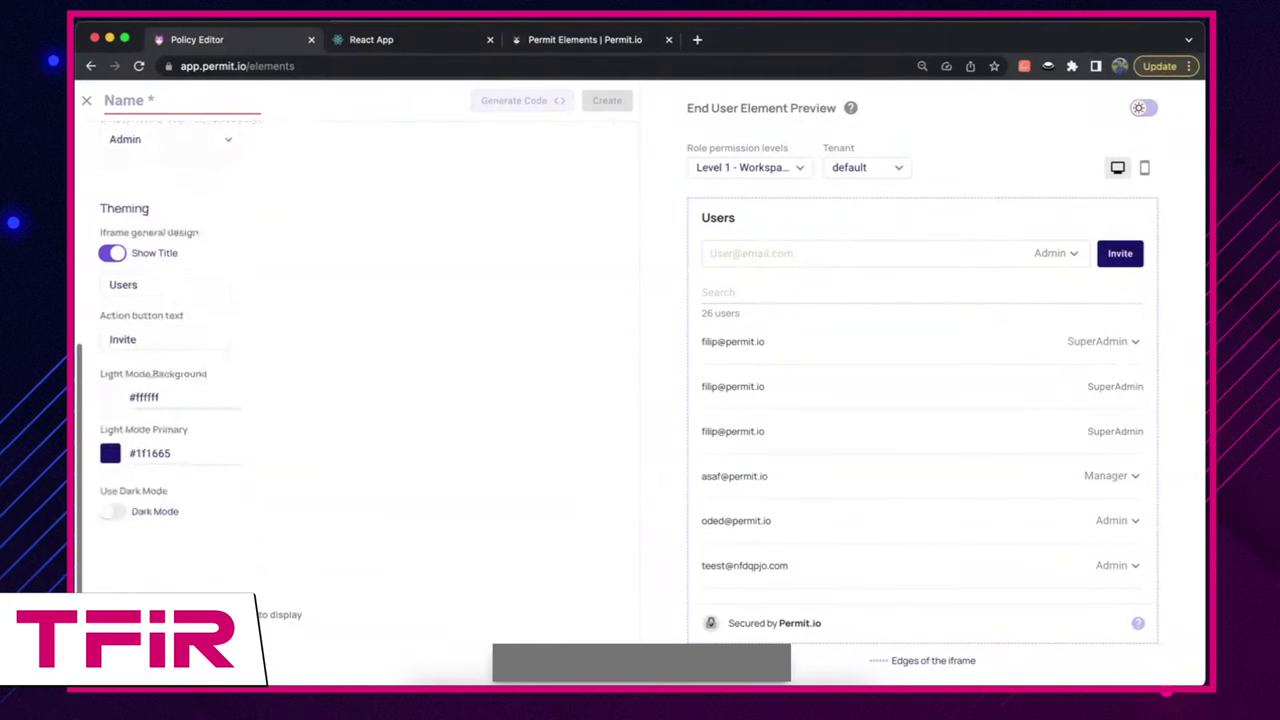
click(112, 510)
click(112, 510)
Step: In User Data, turn on User Full Name and turn off User Email
scroll(276, 518, down, 1)
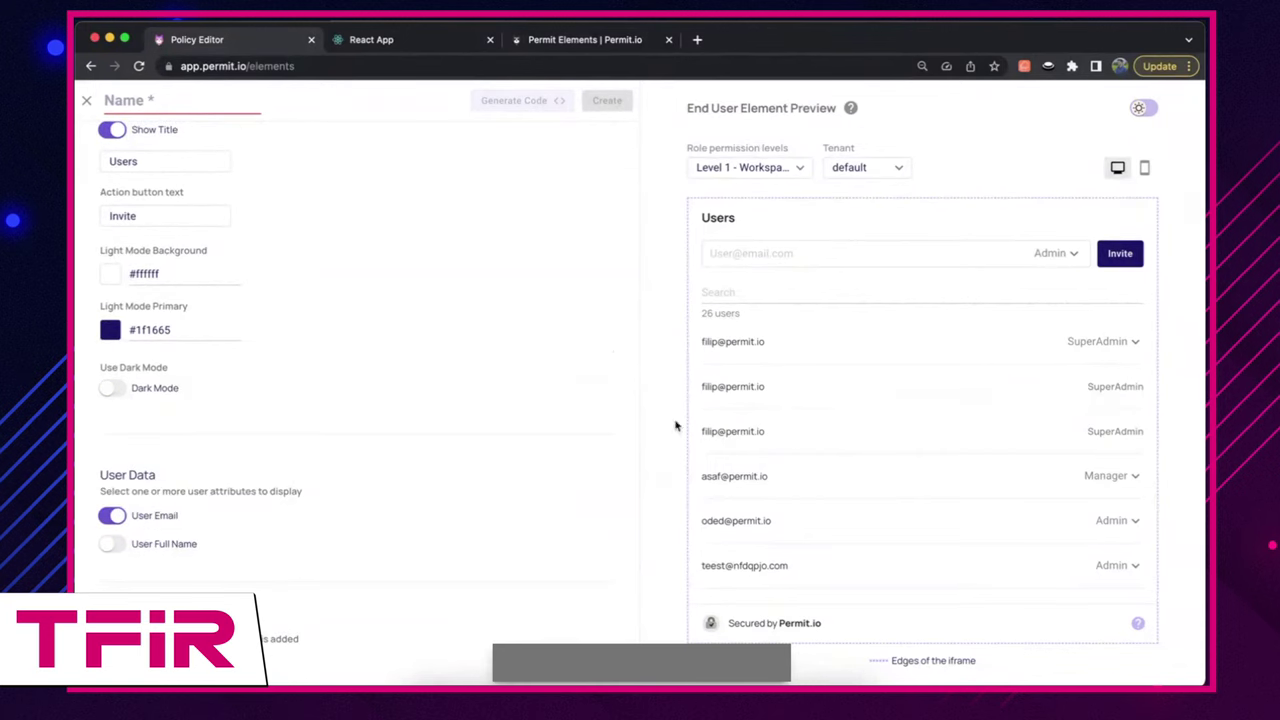
click(112, 545)
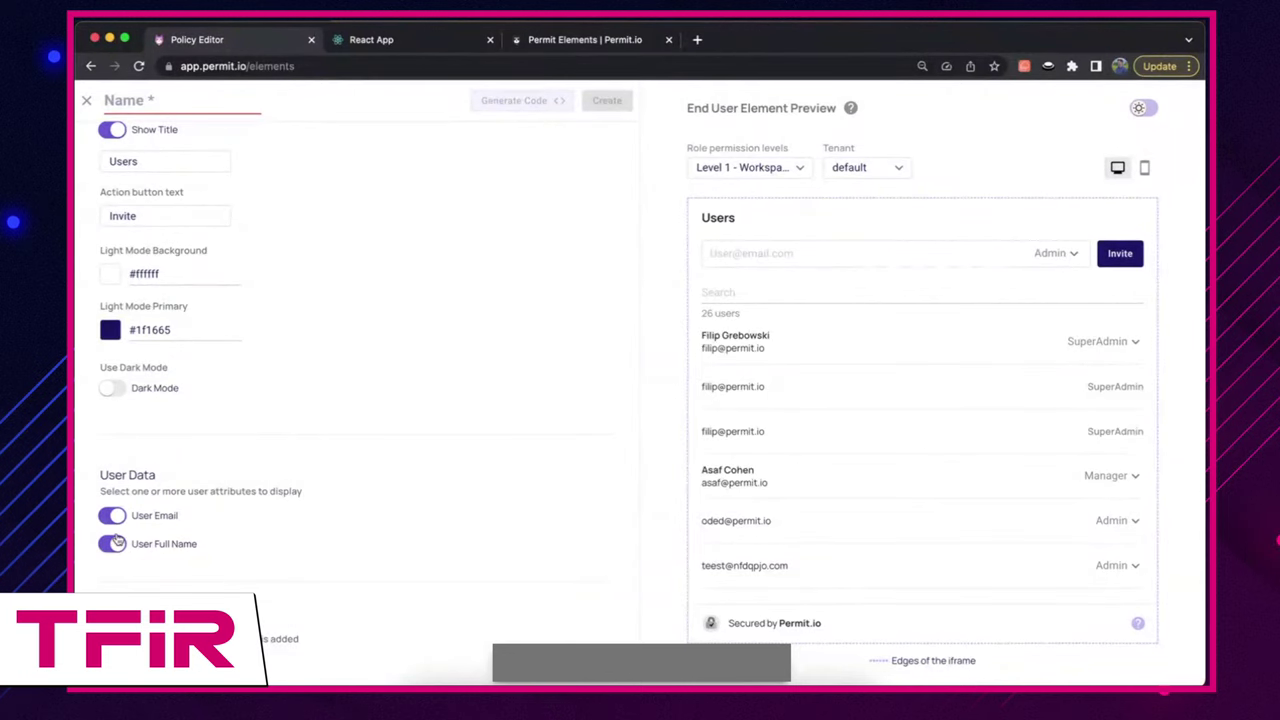
click(112, 515)
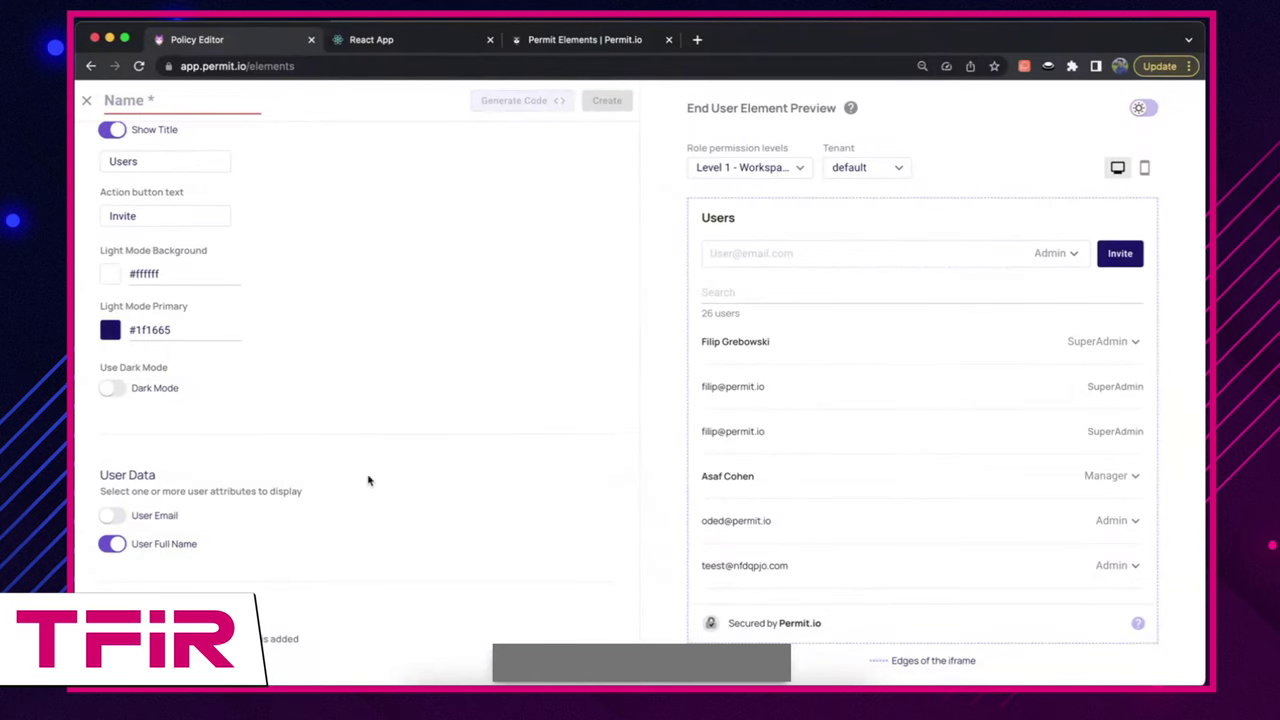
scroll(330, 555, down, 3)
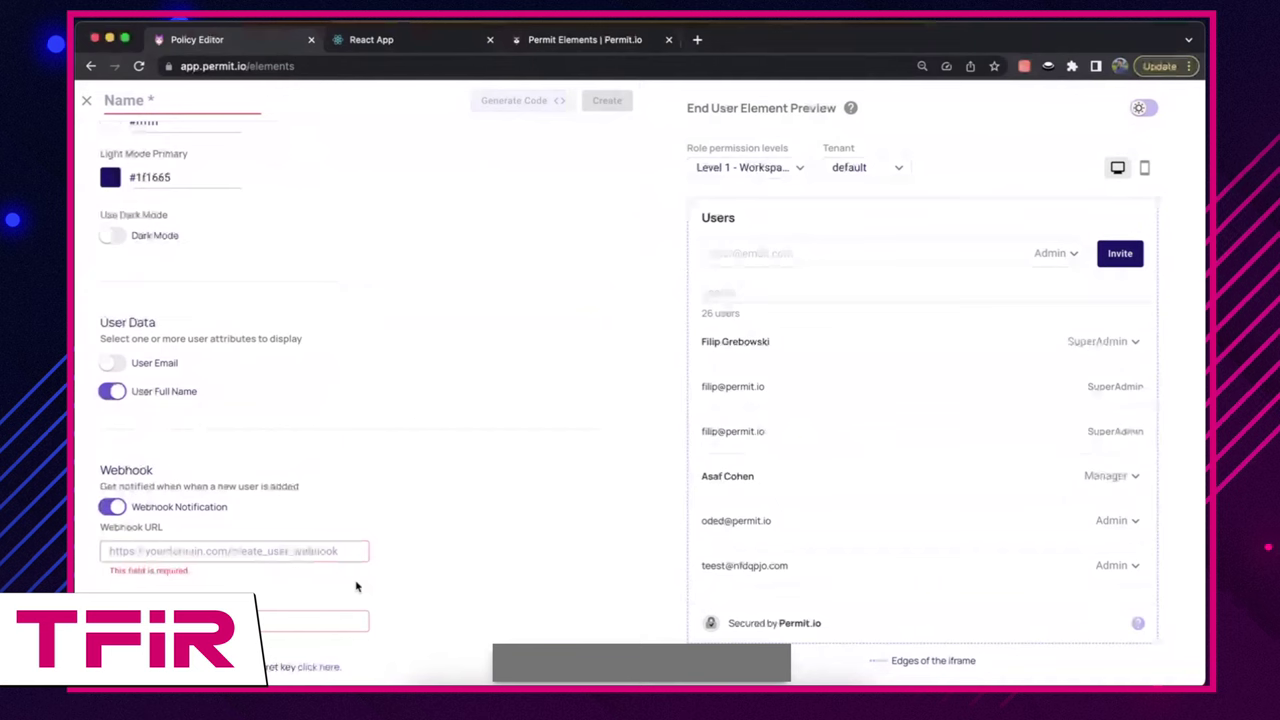
Step: Create the Test element and bring up its embed code
scroll(355, 587, up, 6)
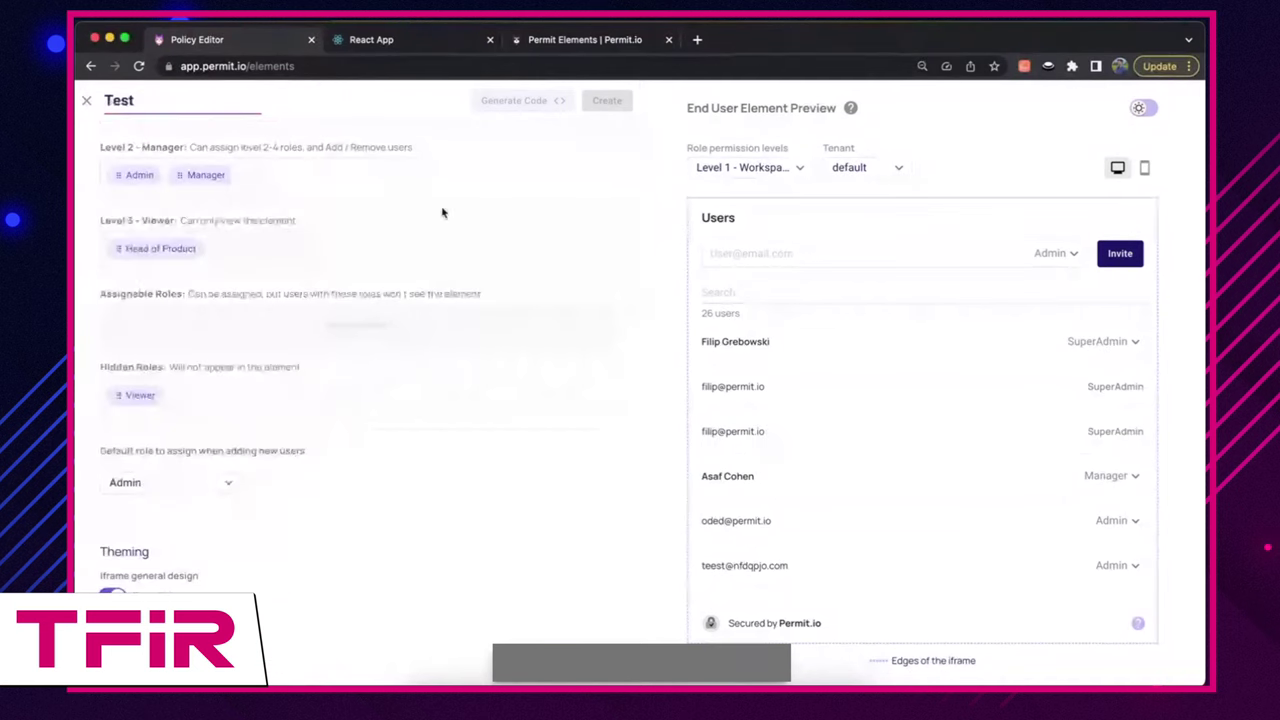
scroll(490, 363, up, 2)
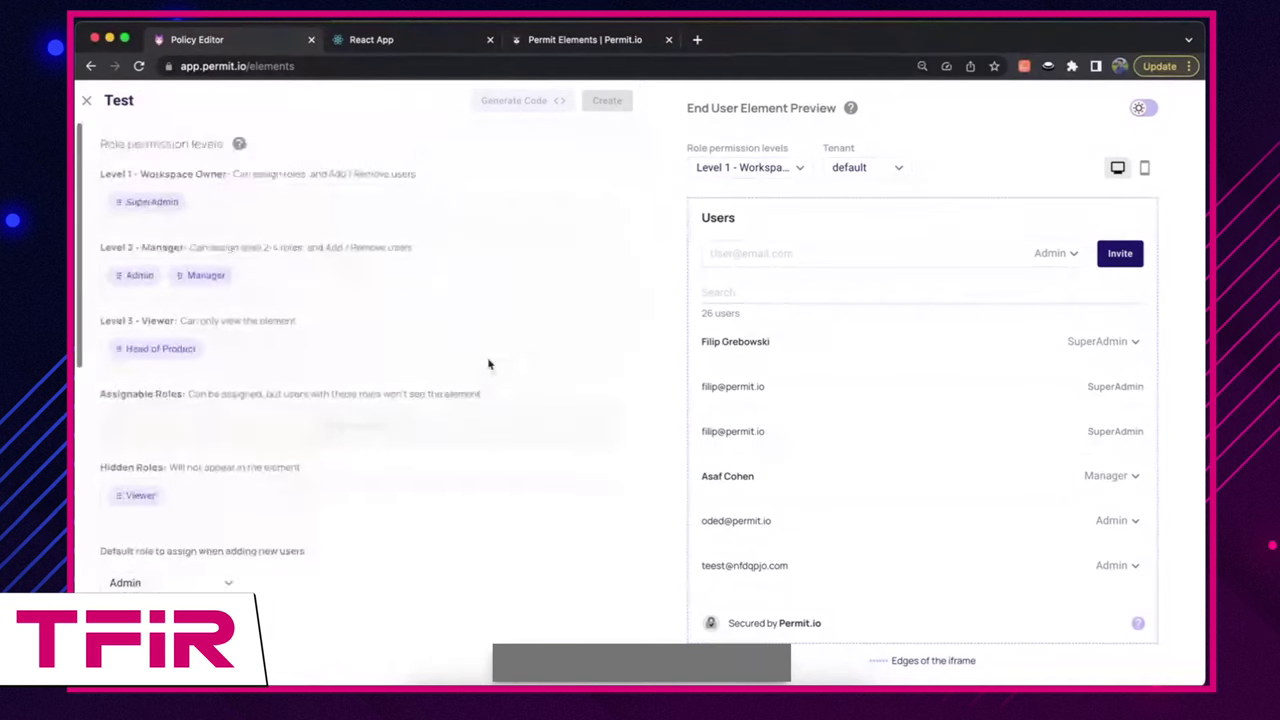
scroll(490, 363, down, 10)
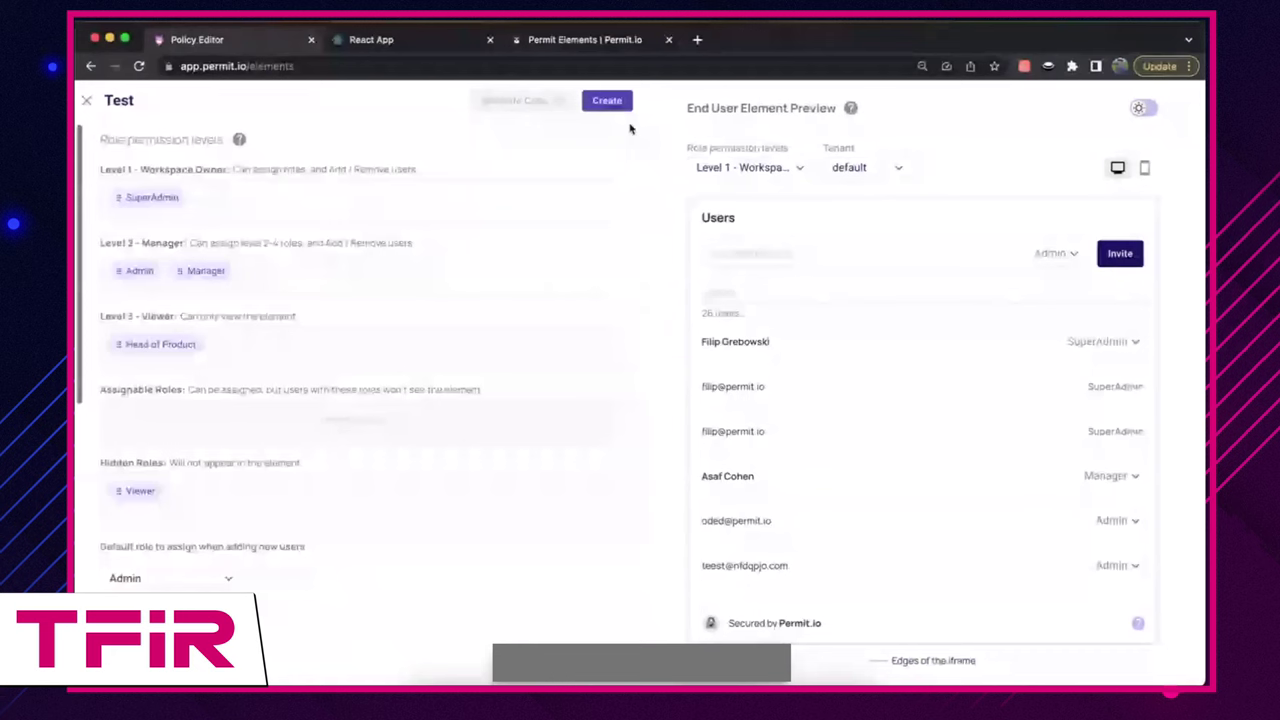
click(610, 101)
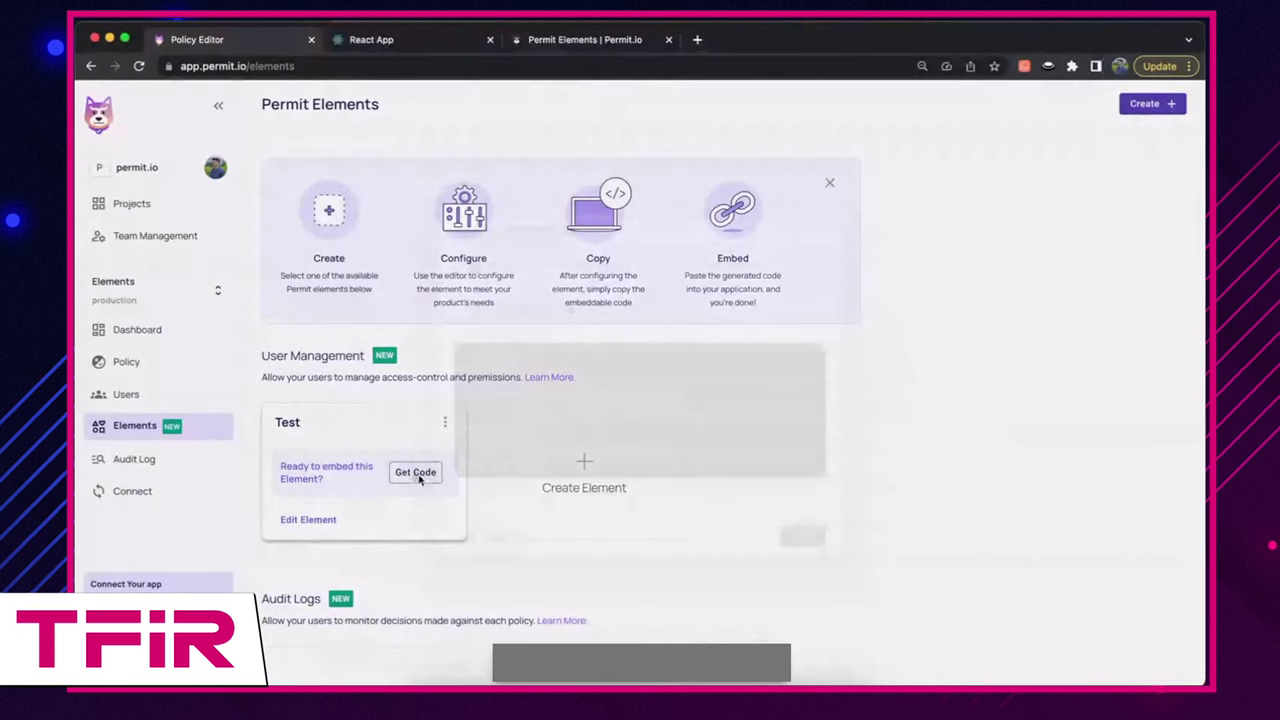
click(419, 478)
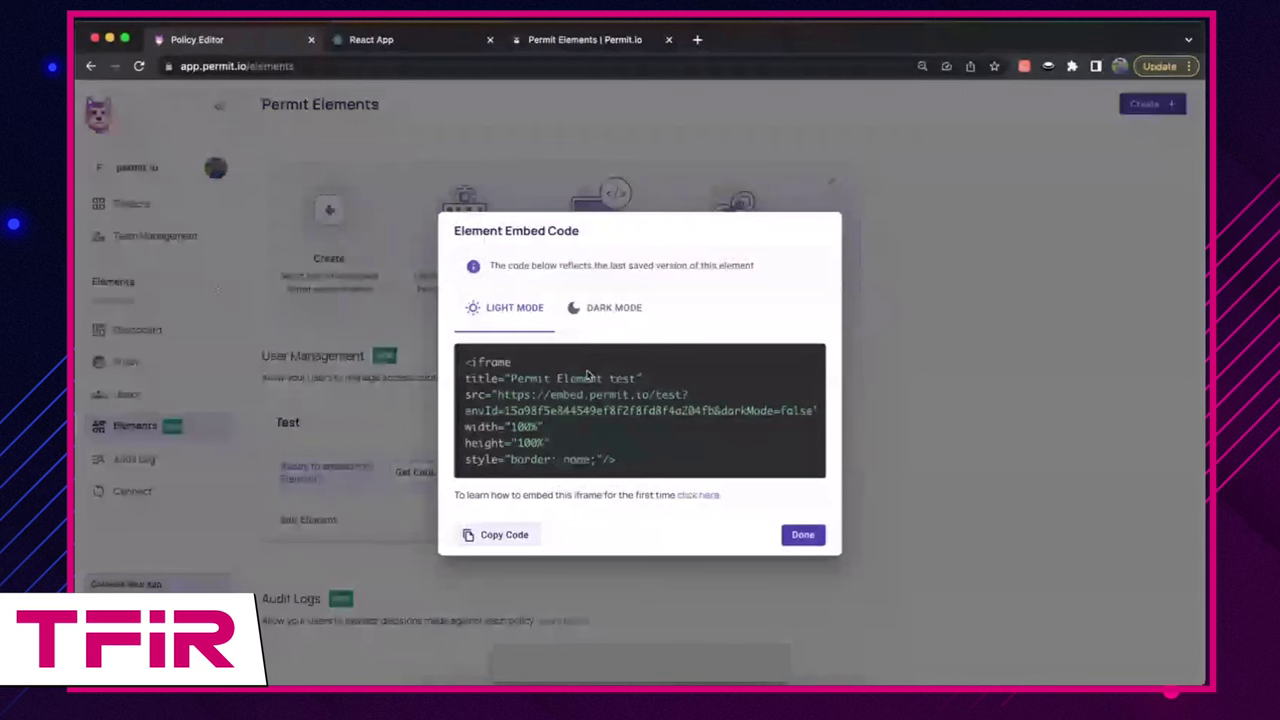
Step: Paste the embed URL over the iframe src in UsersEmbed.tsx and save the file
drag(497, 394, 813, 410)
key(ctrl+c)
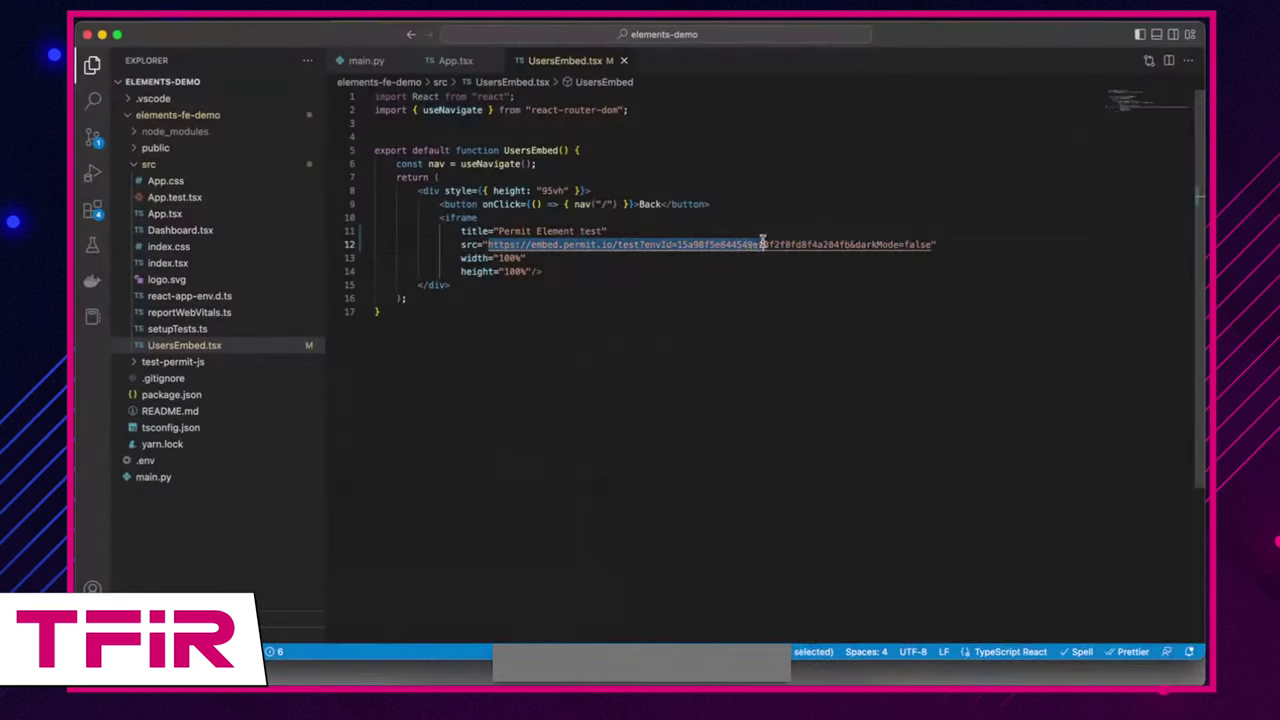
drag(762, 243, 928, 243)
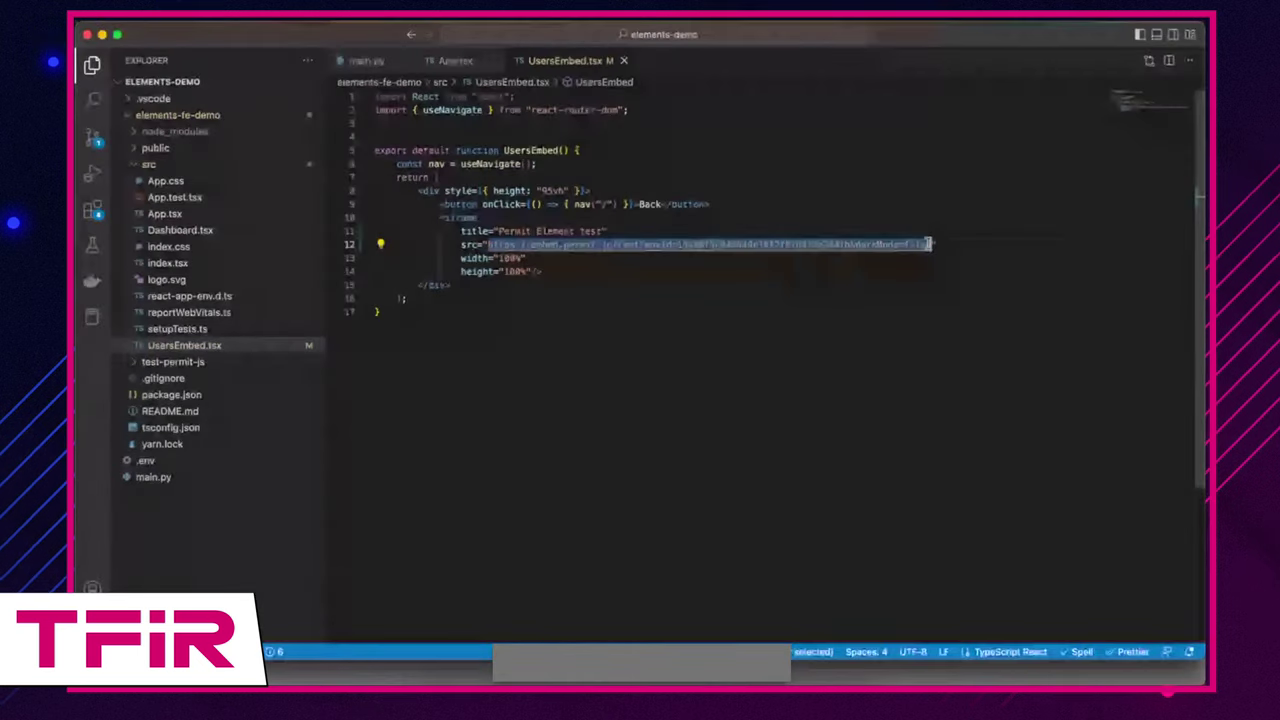
key(ctrl+v)
key(super+s)
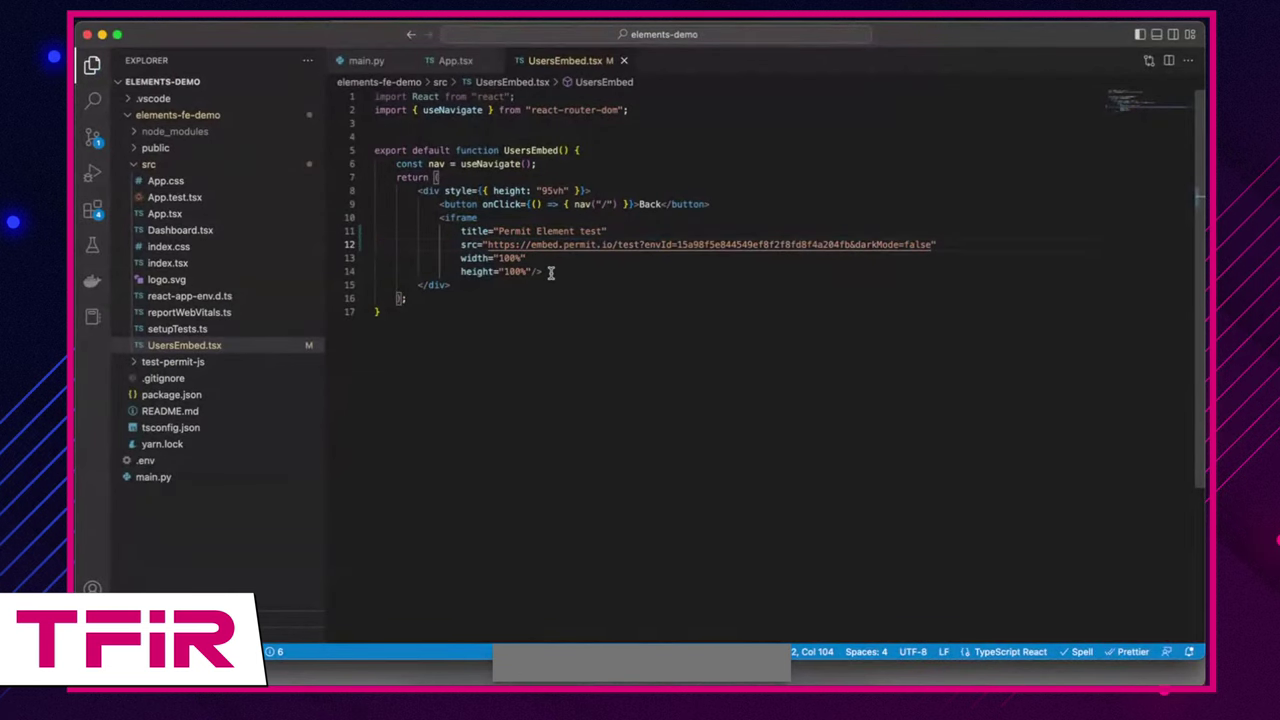
key(ctrl+Up)
Step: Open the local React app's Access Permit Element page showing the embedded Users element
click(694, 221)
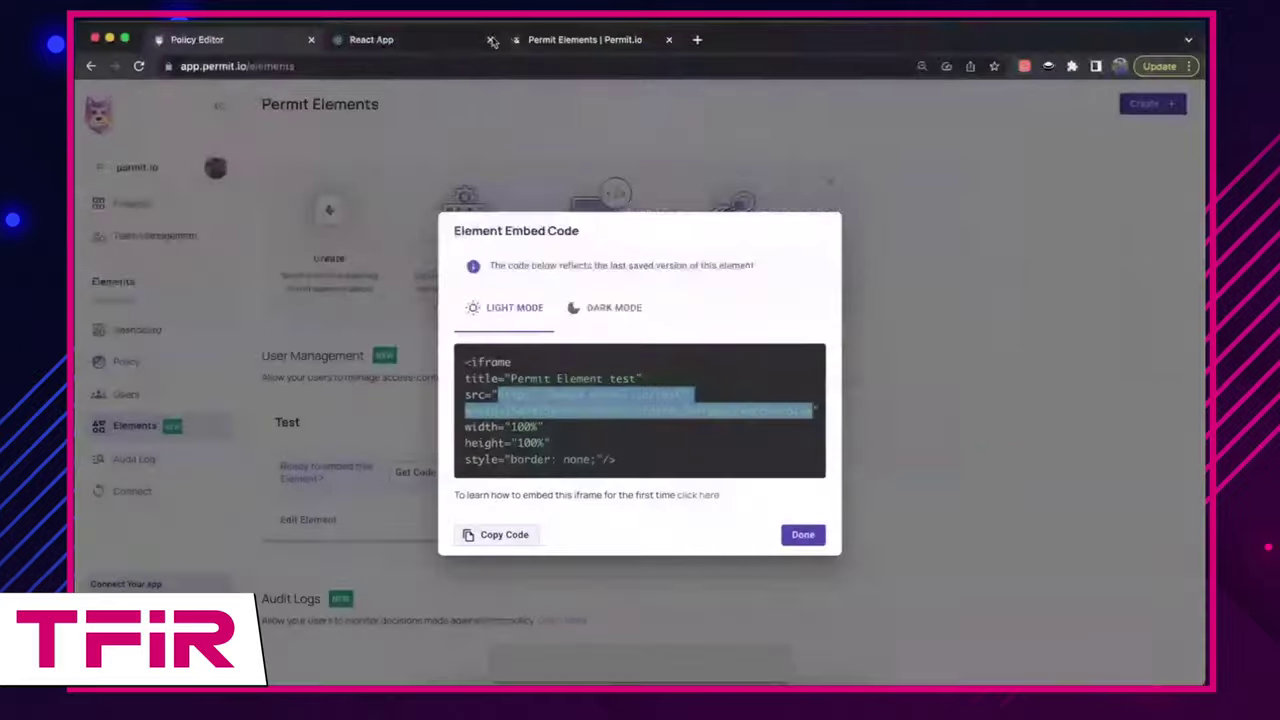
click(445, 41)
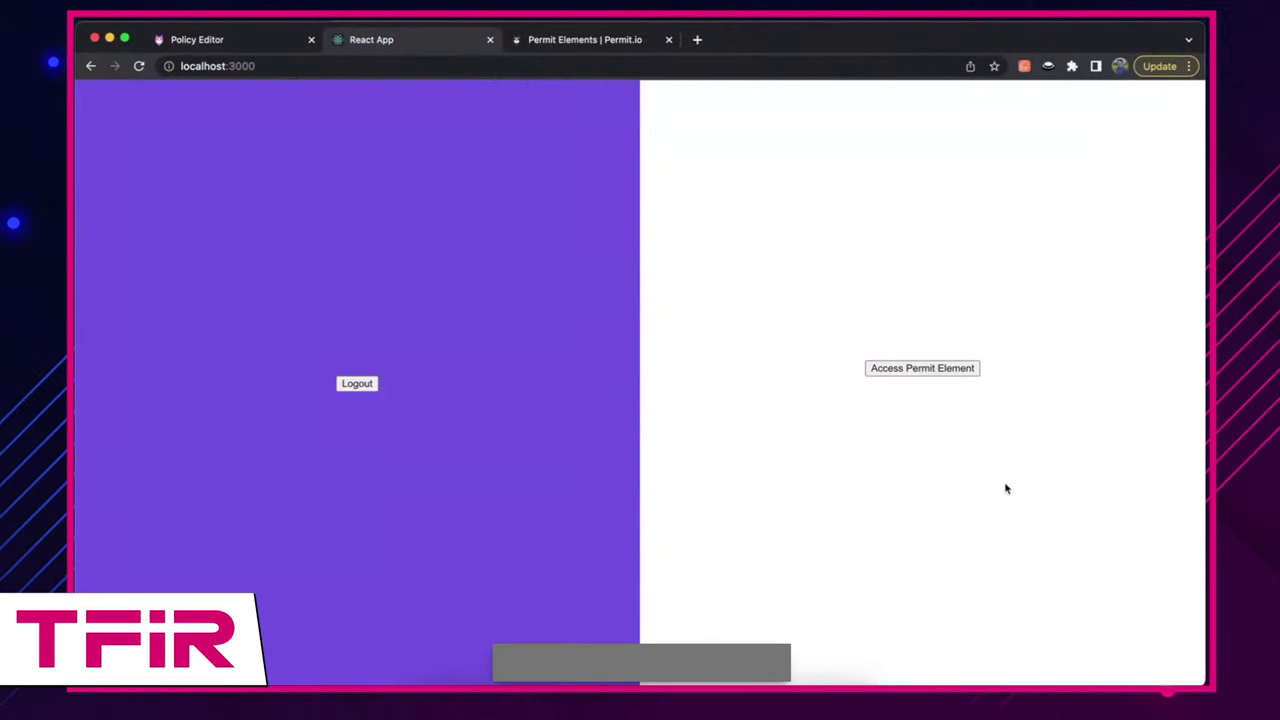
click(930, 377)
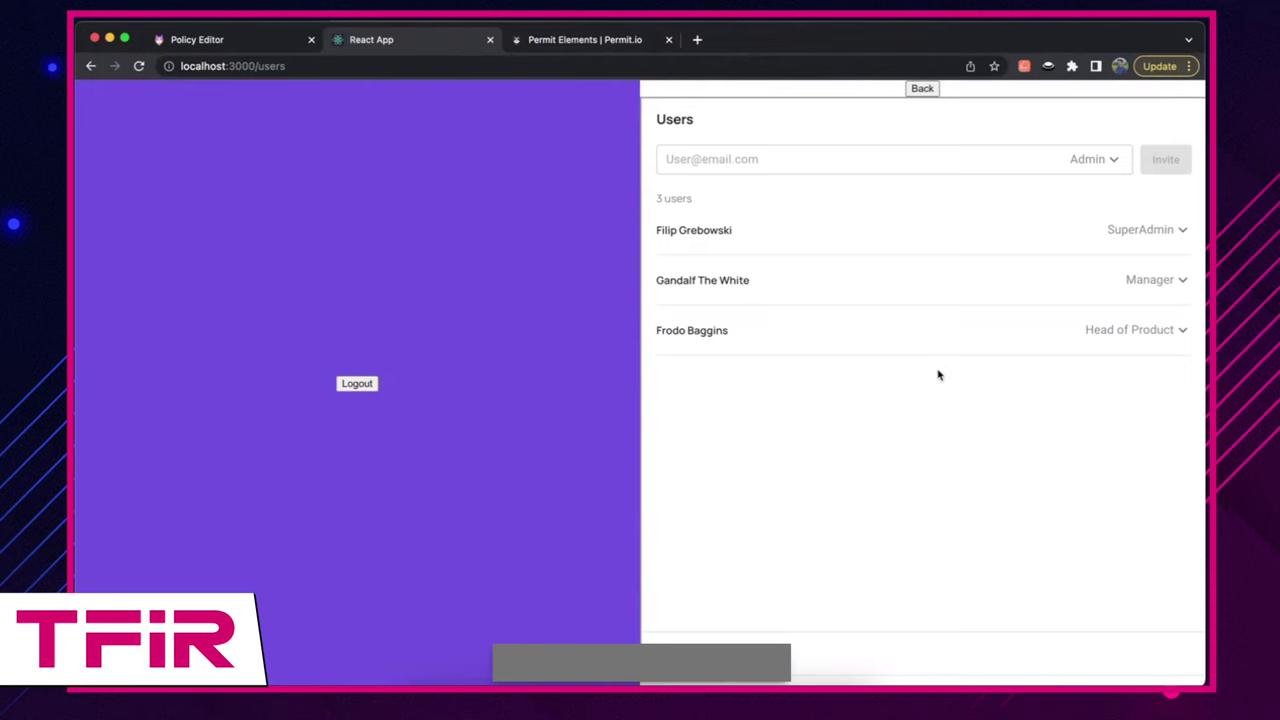
Step: Invite a test user's e-mail with the Head of Product role from the embedded element
click(989, 157)
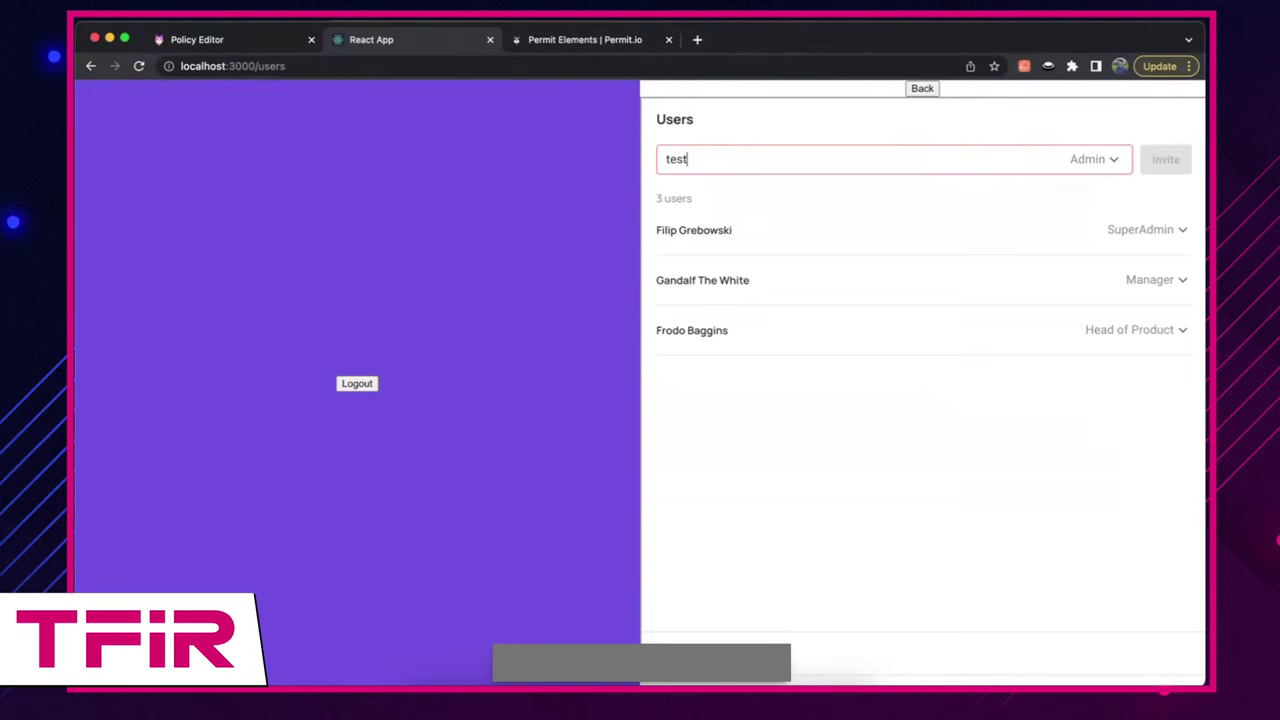
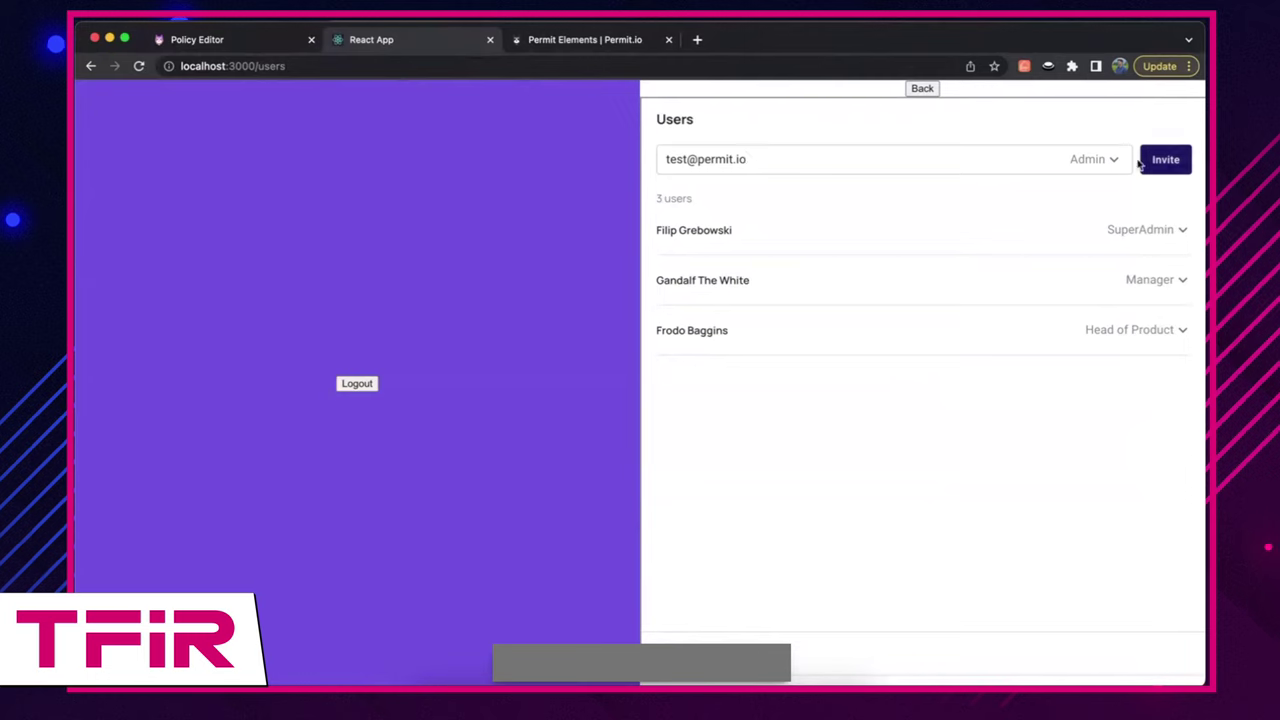
click(1094, 161)
click(1086, 217)
click(1166, 160)
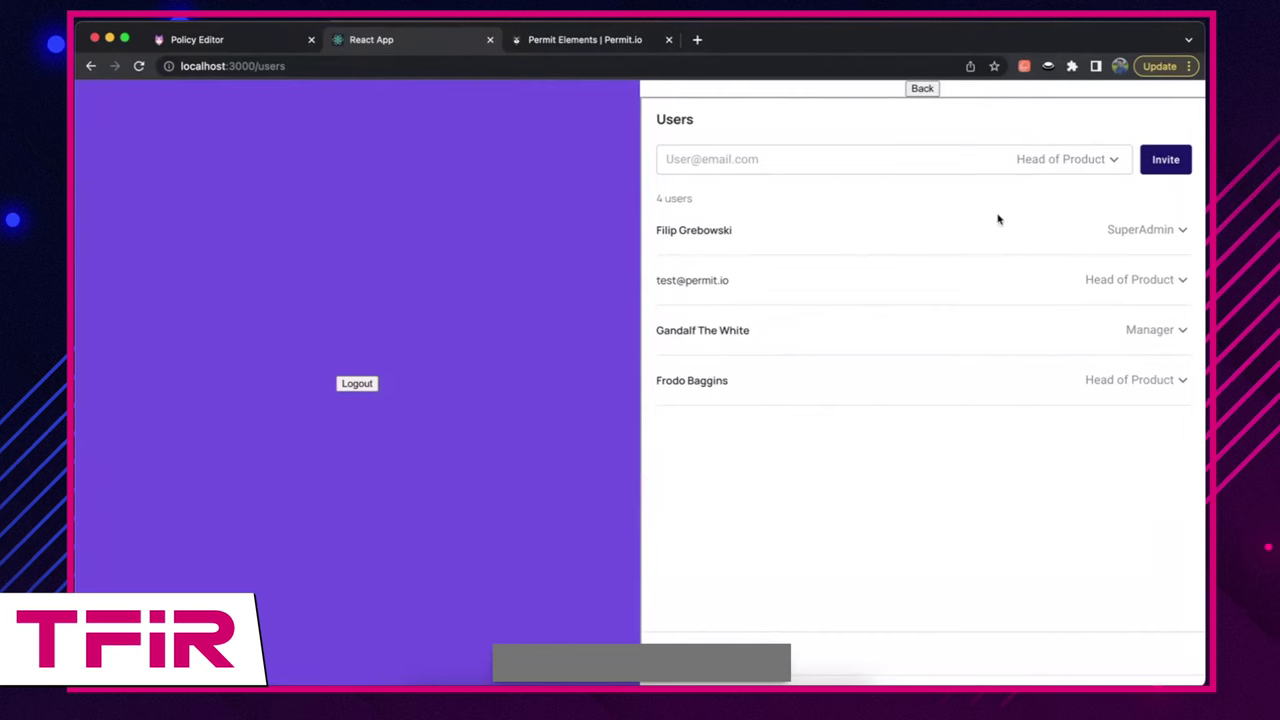
Step: Close the Test element's embed code dialog and start a new Audit Logs element
click(276, 43)
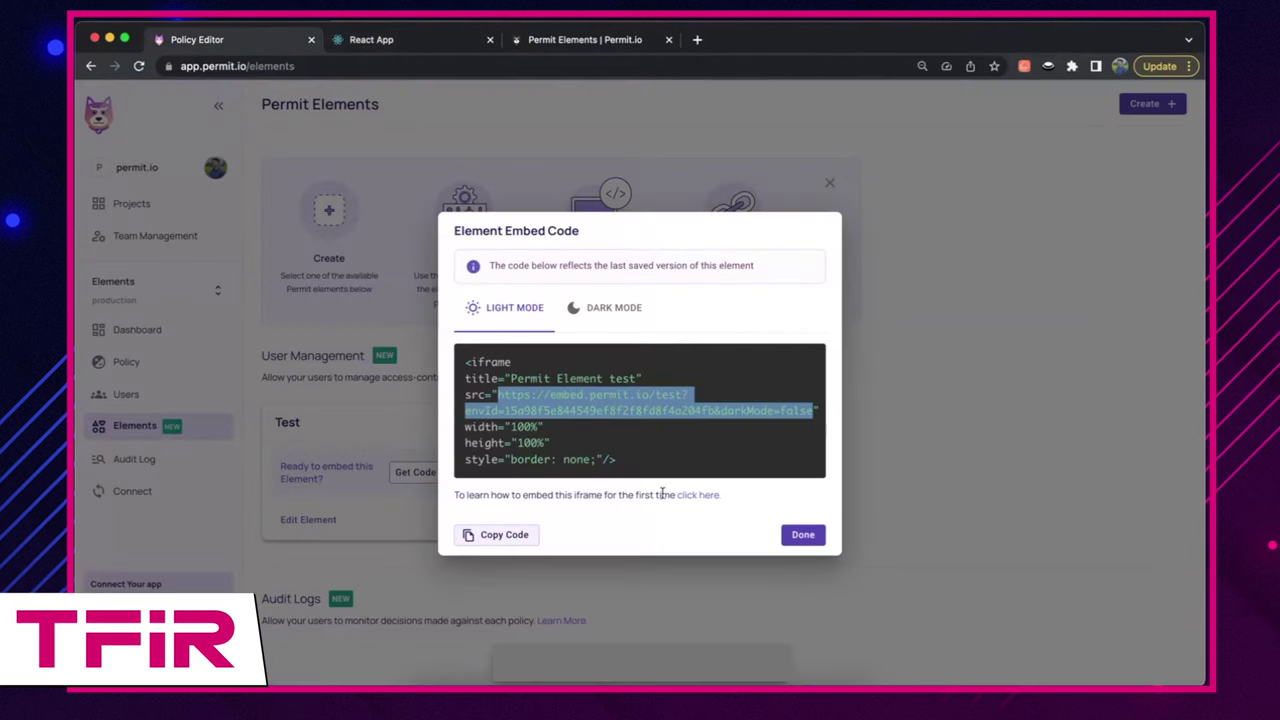
click(802, 536)
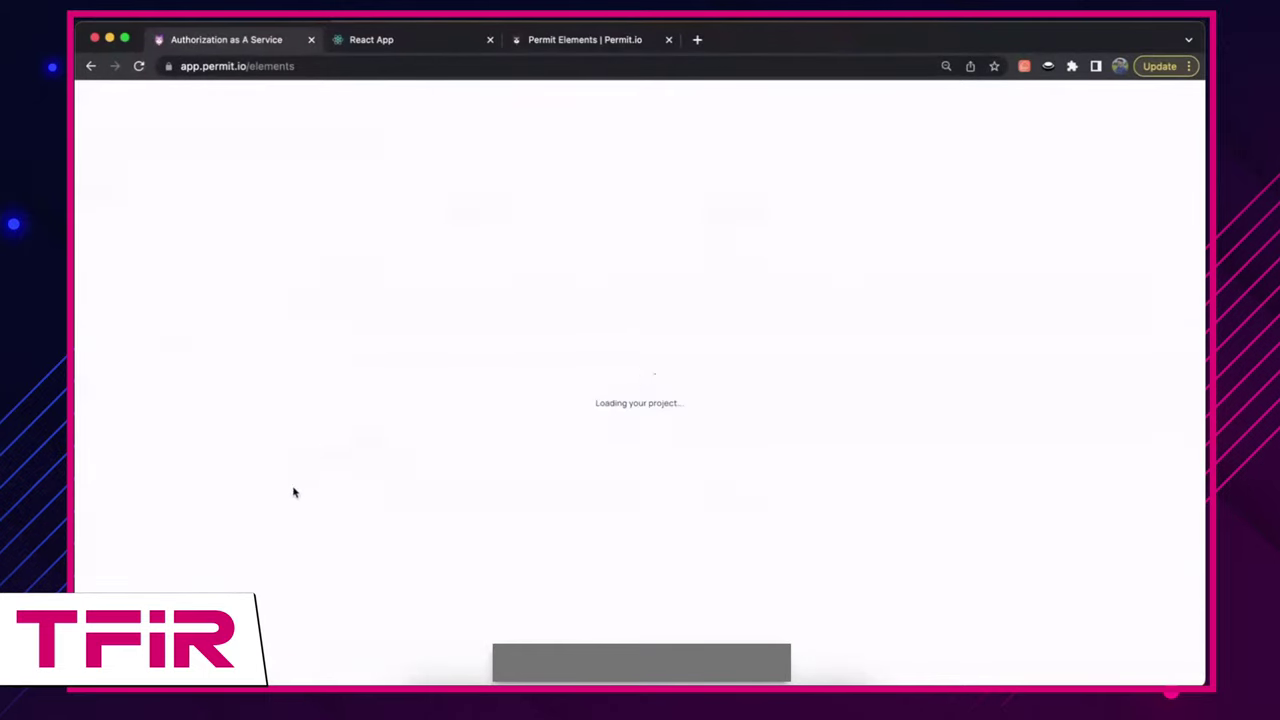
scroll(594, 510, down, 2)
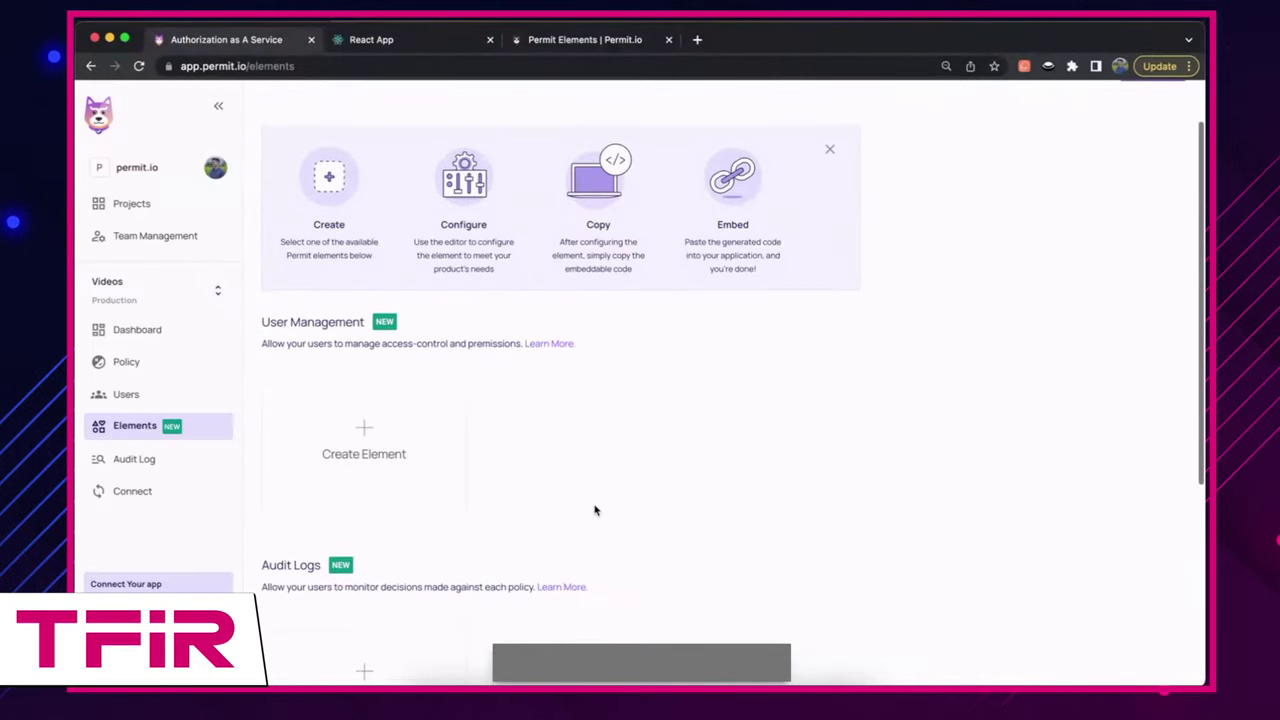
scroll(594, 510, up, 3)
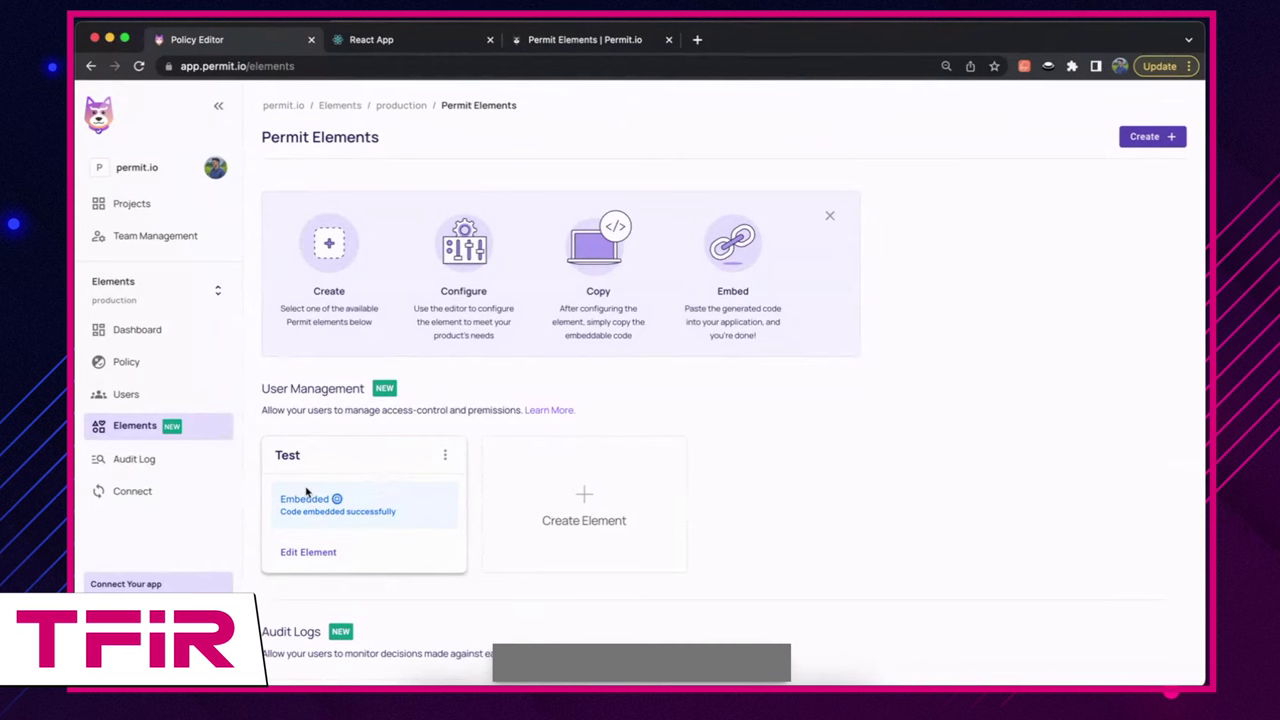
scroll(751, 531, down, 2)
click(366, 680)
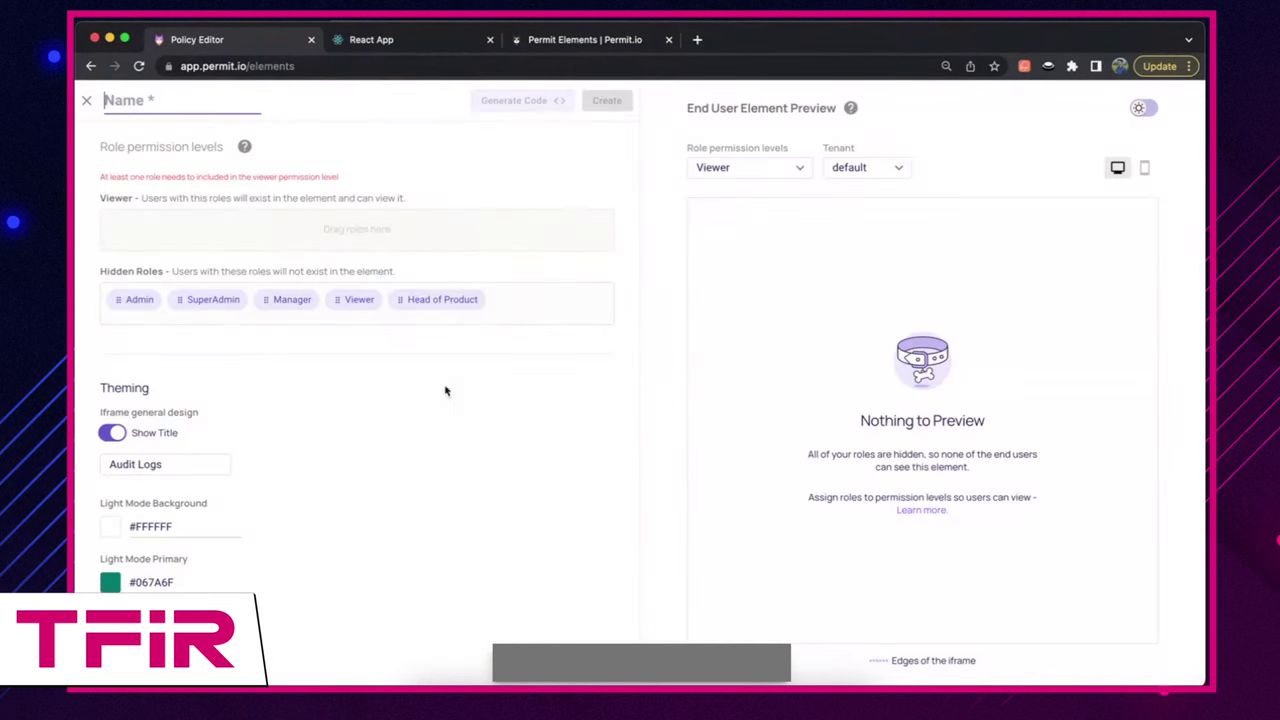